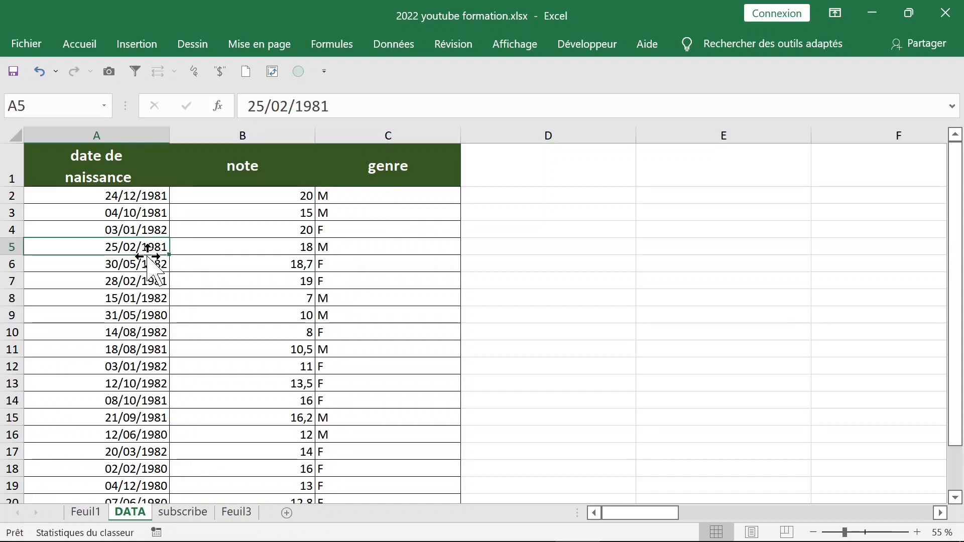
# - Create a pivot table from the range DATA!$A$1:$C$24, placed on the existing sheet at cell D1
pyautogui.hotkey('ctrl', 'Down')
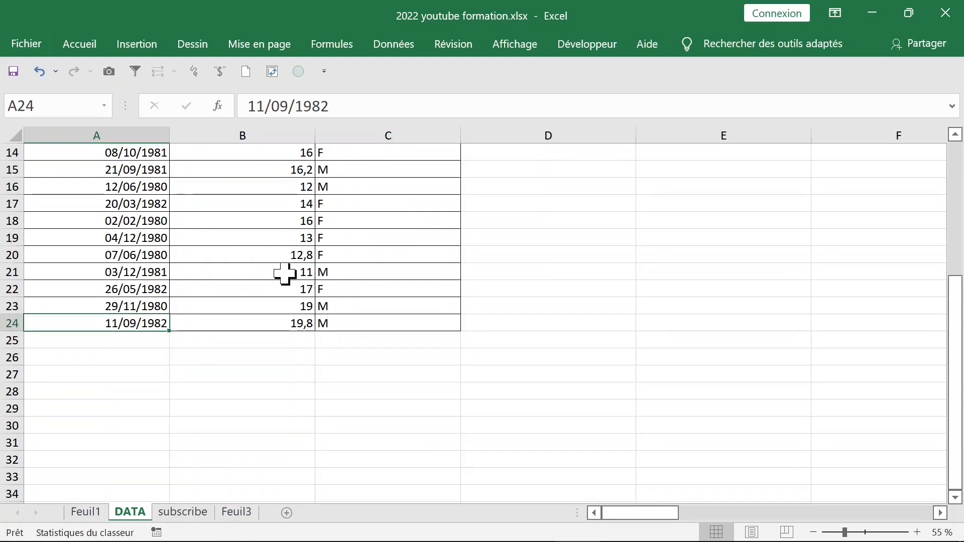
pyautogui.hotkey('ctrl', 'Up')
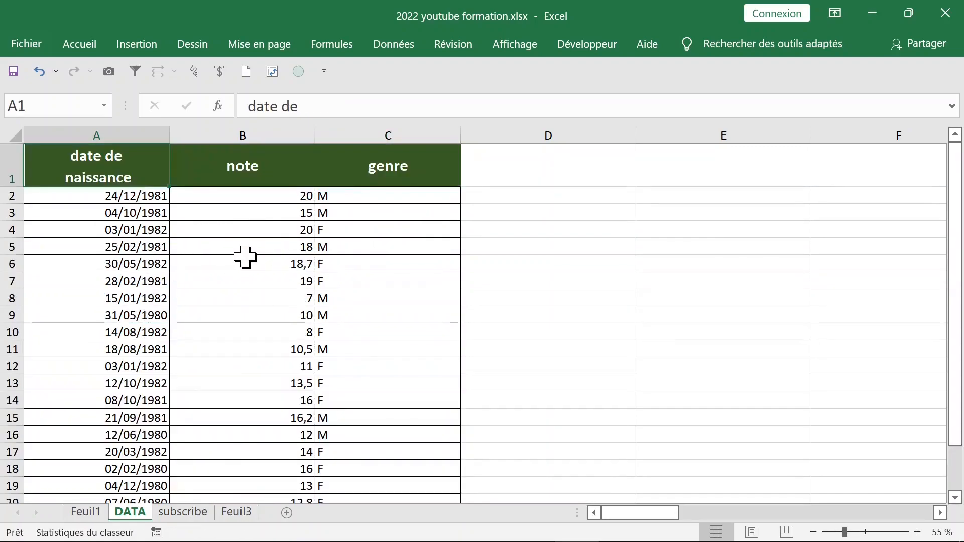
pyautogui.click(132, 45)
pyautogui.click(40, 87)
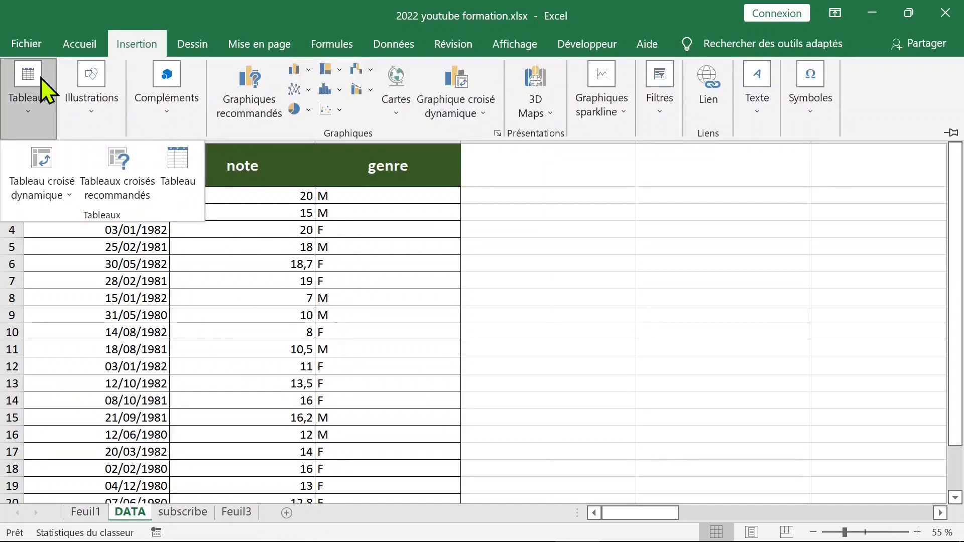
pyautogui.click(42, 149)
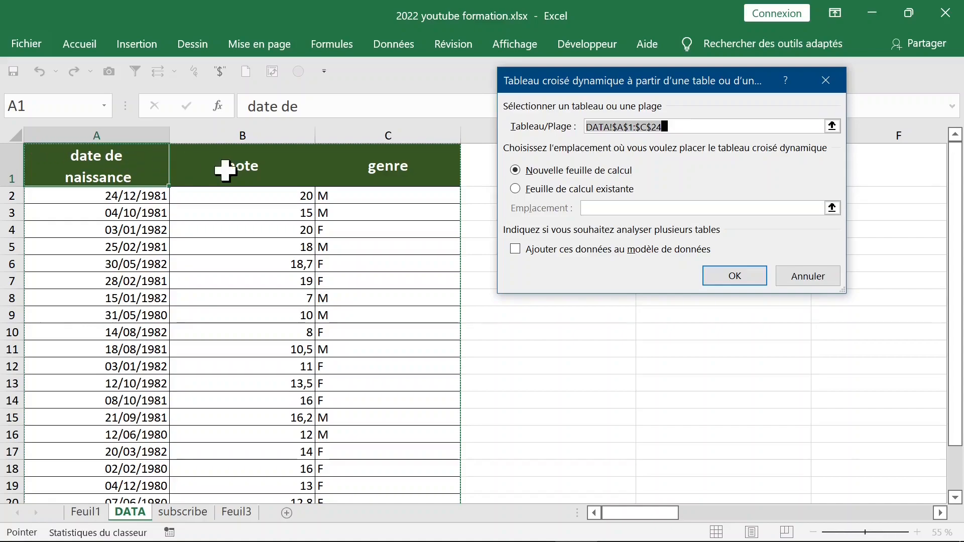
pyautogui.click(552, 190)
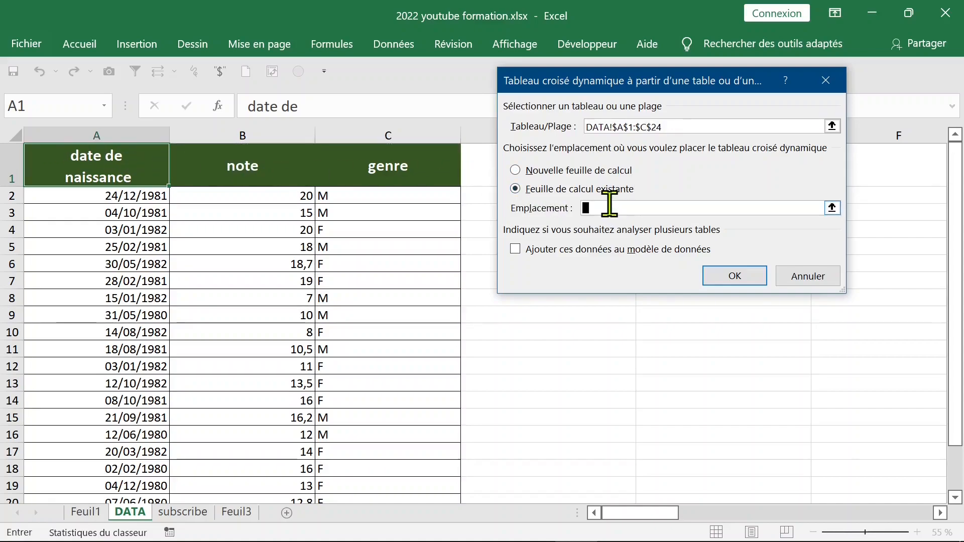
pyautogui.moveTo(601, 87); pyautogui.dragTo(642, 226)
pyautogui.click(609, 168)
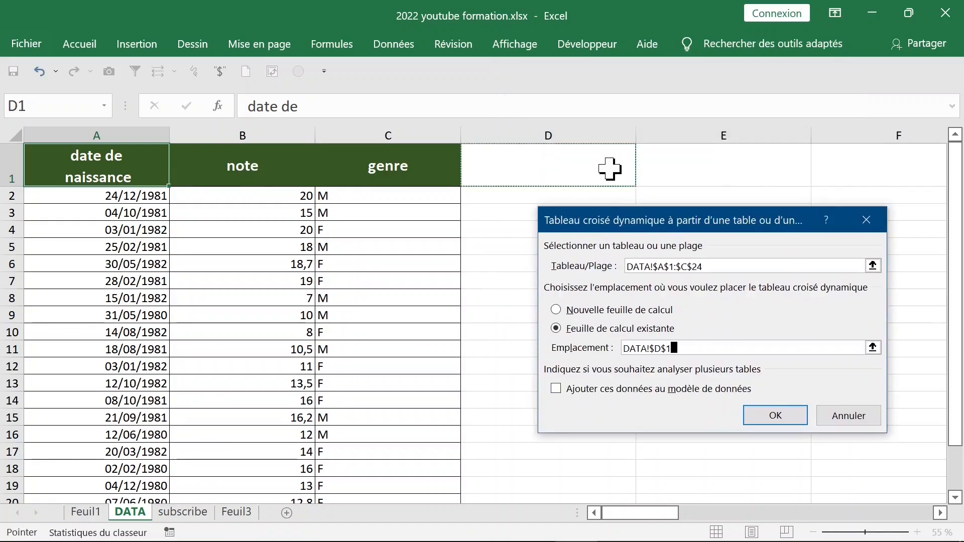
pyautogui.click(771, 419)
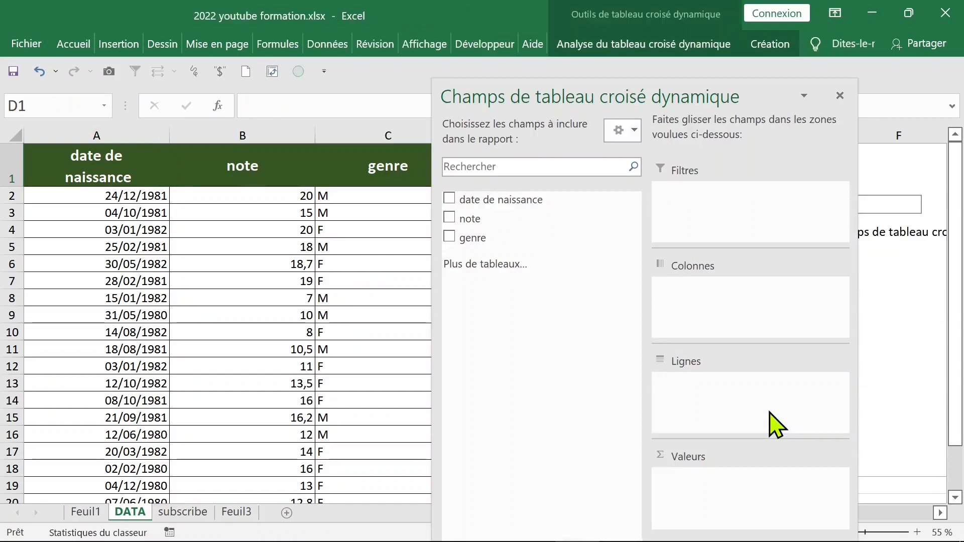
# - Add the genre field to the pivot table's rows and the note field to its values, and close the field list
pyautogui.moveTo(459, 239); pyautogui.dragTo(685, 391)
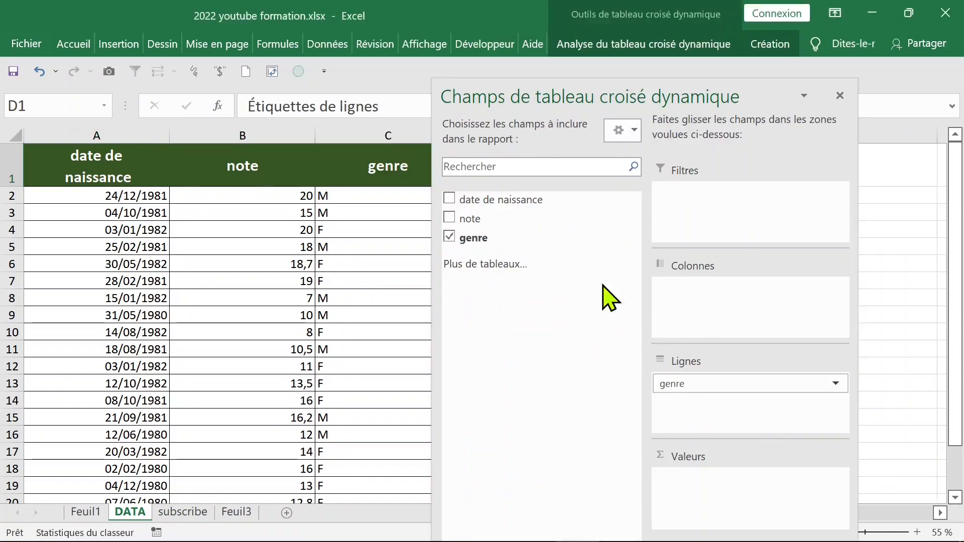
pyautogui.moveTo(564, 97); pyautogui.dragTo(148, 45)
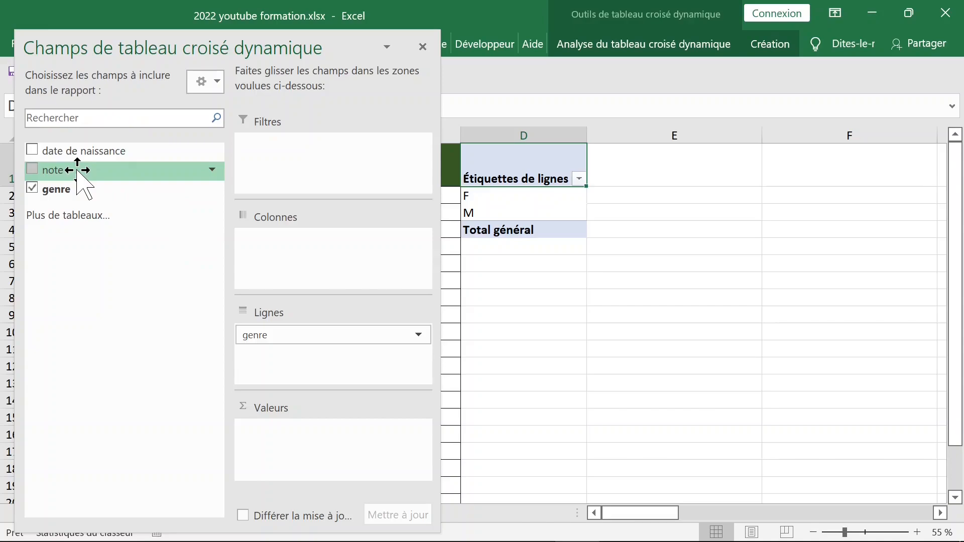
pyautogui.moveTo(77, 171); pyautogui.dragTo(290, 442)
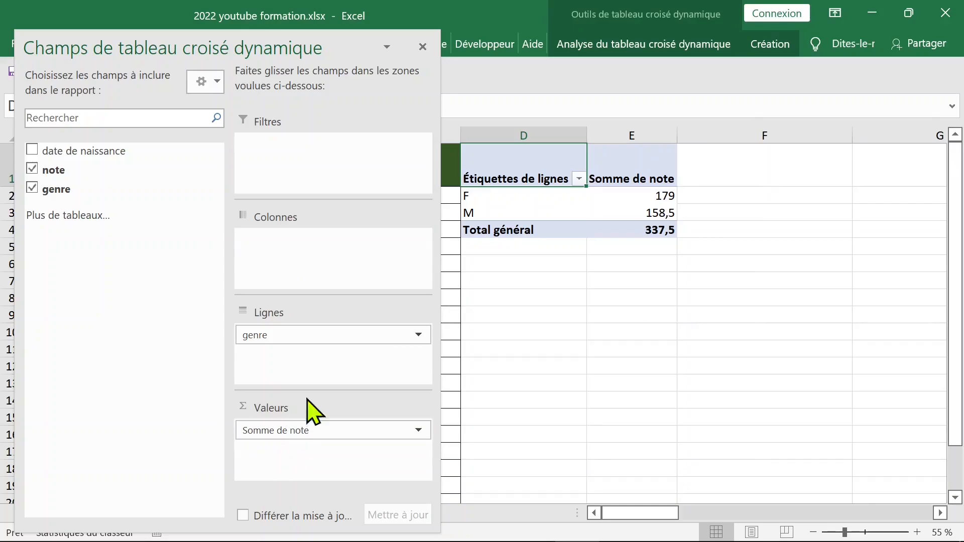
pyautogui.click(422, 47)
pyautogui.click(610, 197)
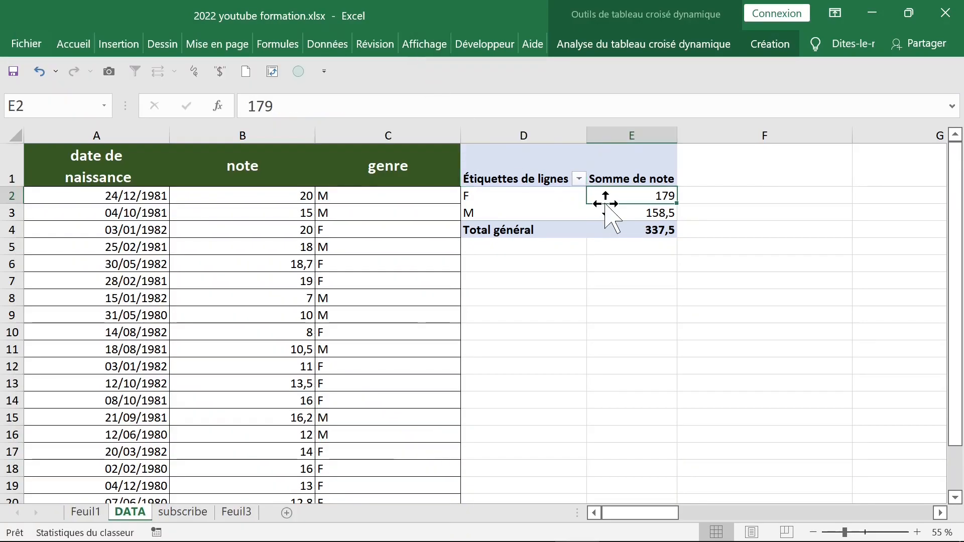
pyautogui.click(620, 179)
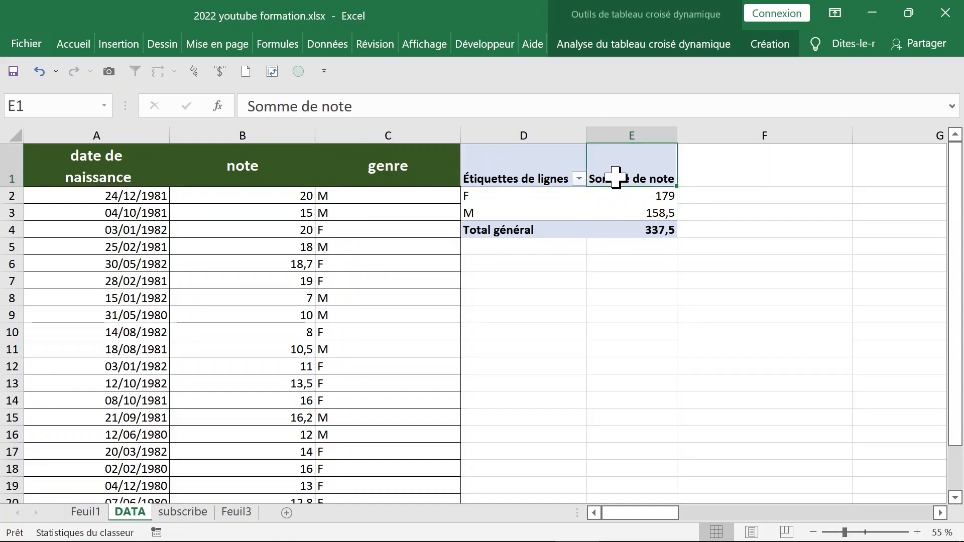
pyautogui.doubleClick(611, 178)
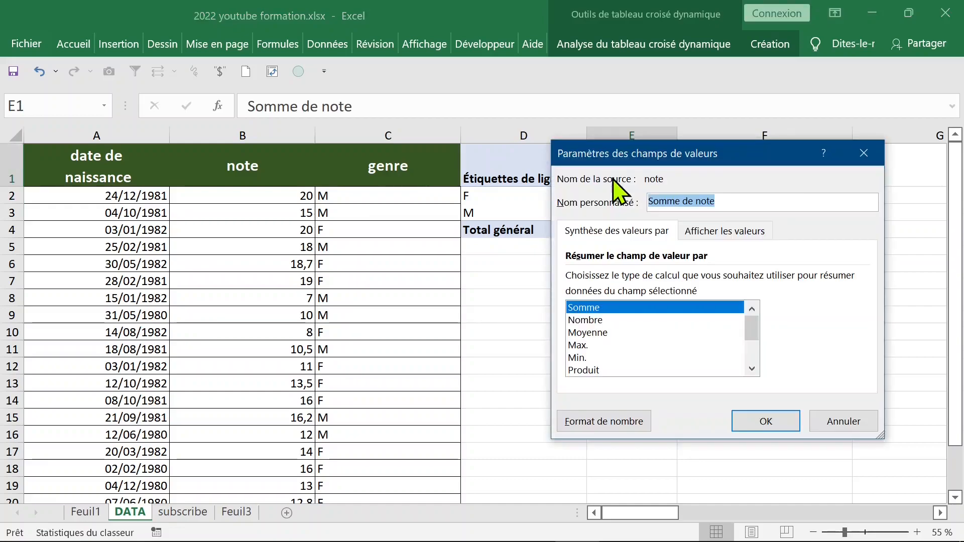
pyautogui.click(862, 155)
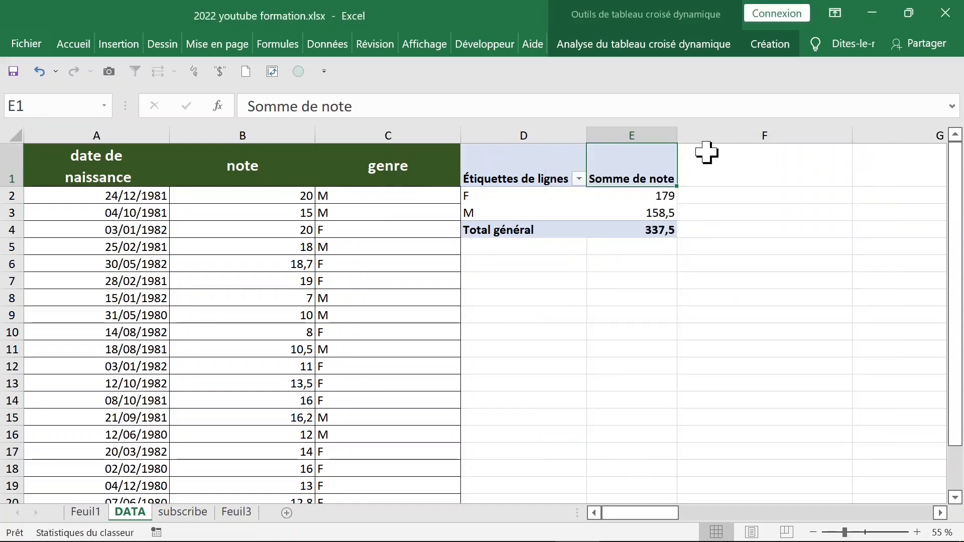
# - Summarize the pivot table's note value field by maximum (Max.)
pyautogui.doubleClick(630, 165)
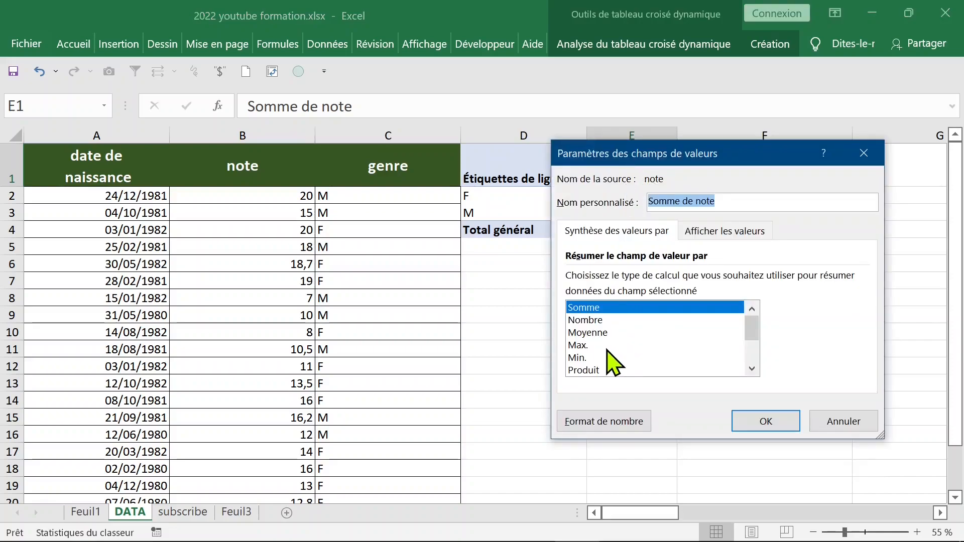
pyautogui.click(621, 345)
pyautogui.click(765, 424)
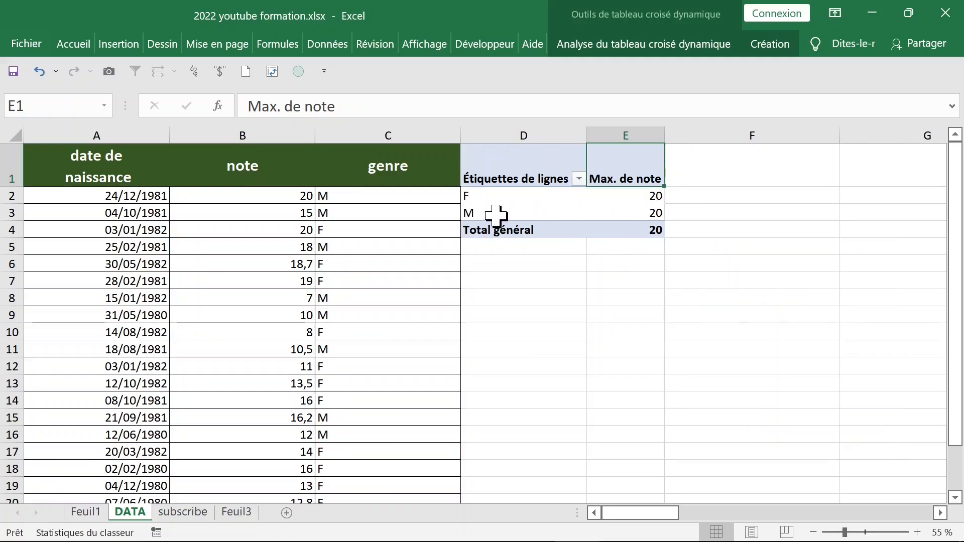
# - Switch the summary calculation of the pivot table's note values to minimum (Min.)
pyautogui.doubleClick(624, 179)
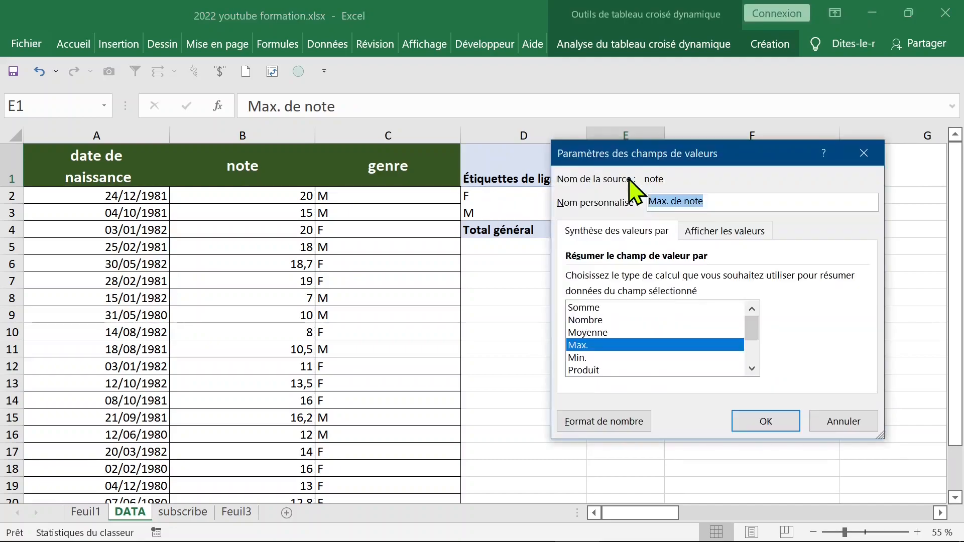
pyautogui.click(577, 361)
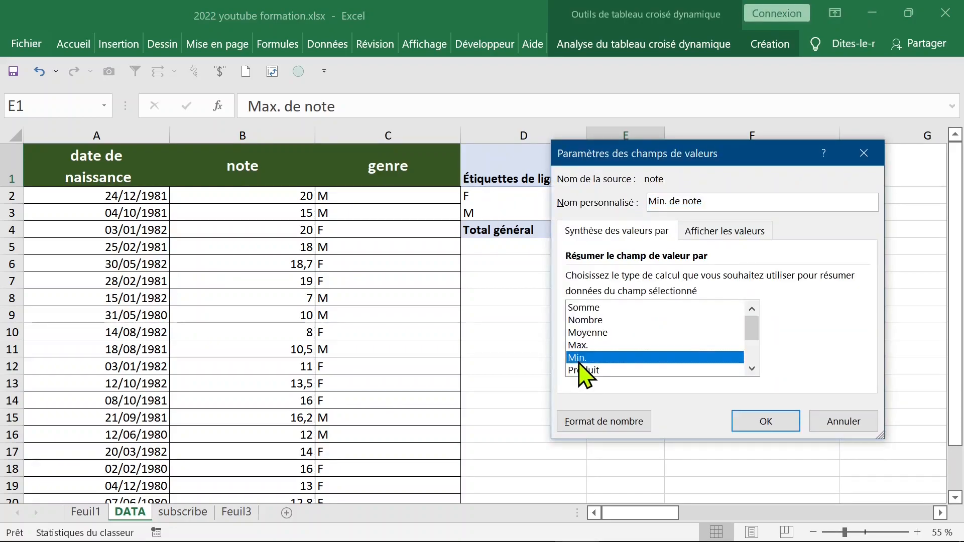
pyautogui.click(768, 422)
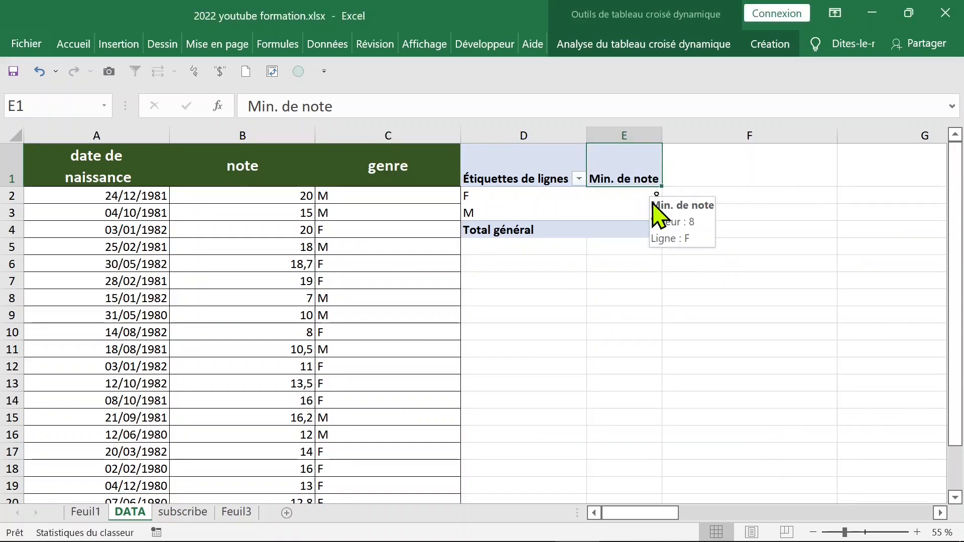
# - Change the pivot table's note value field to summarize by average (Moyenne)
pyautogui.doubleClick(627, 176)
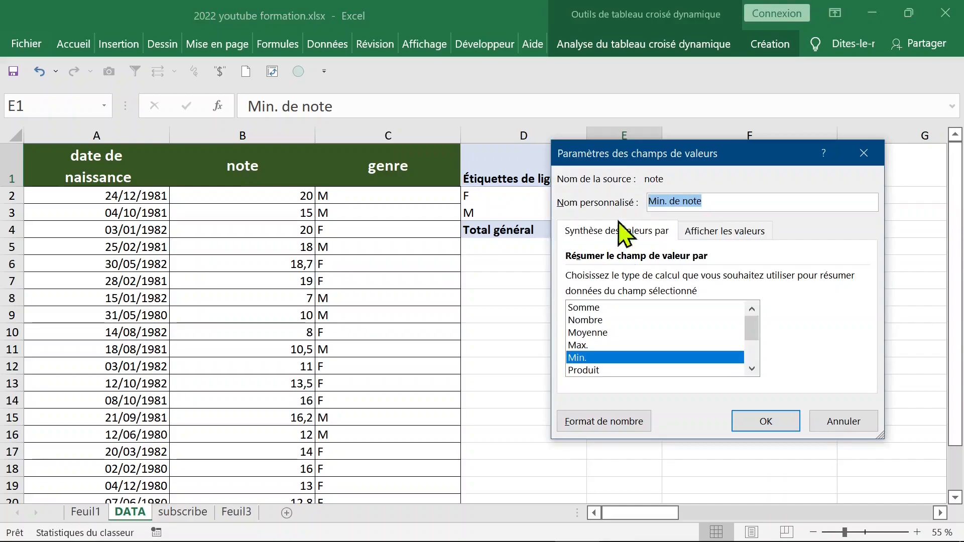
pyautogui.click(594, 333)
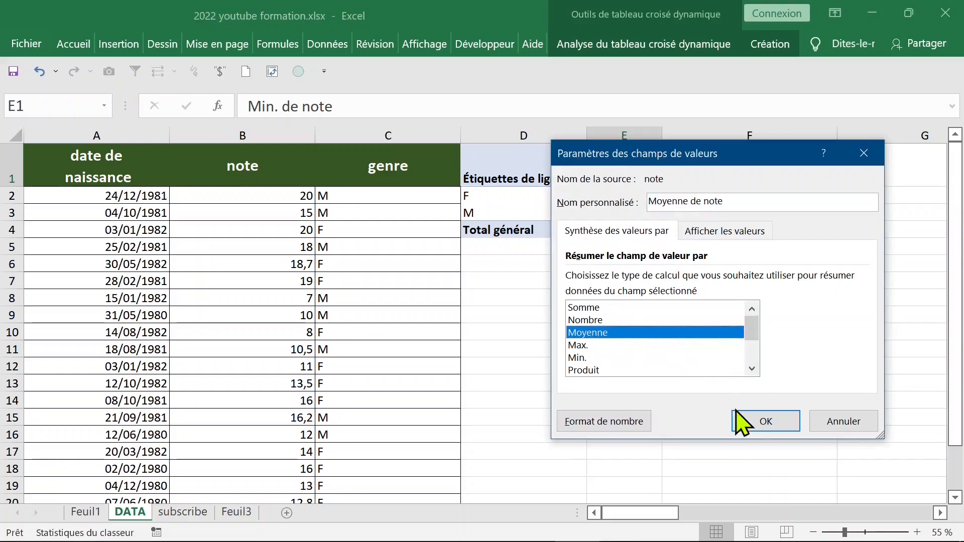
pyautogui.click(754, 422)
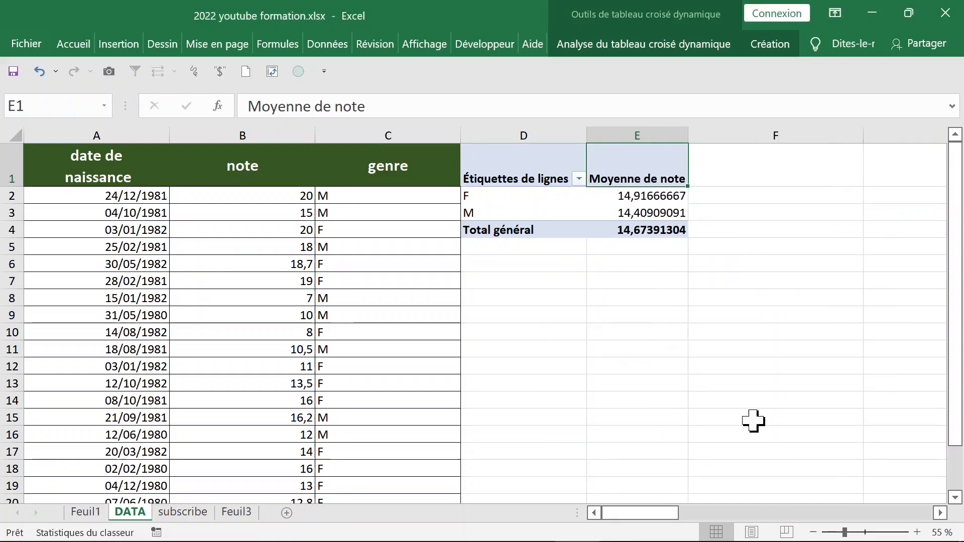
# - Format the pivot table's average note values with the Nombre category and 2 decimal places
pyautogui.click(632, 192)
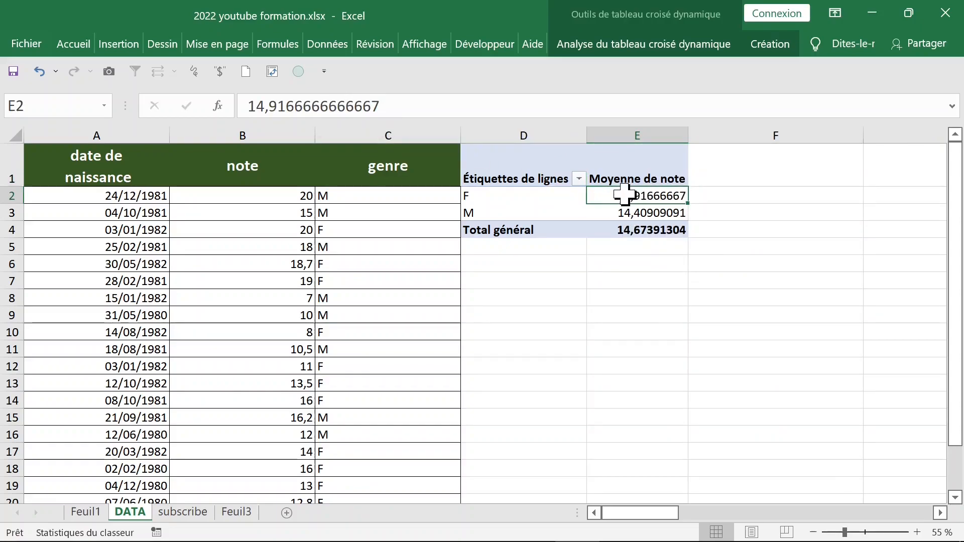
pyautogui.moveTo(624, 194)
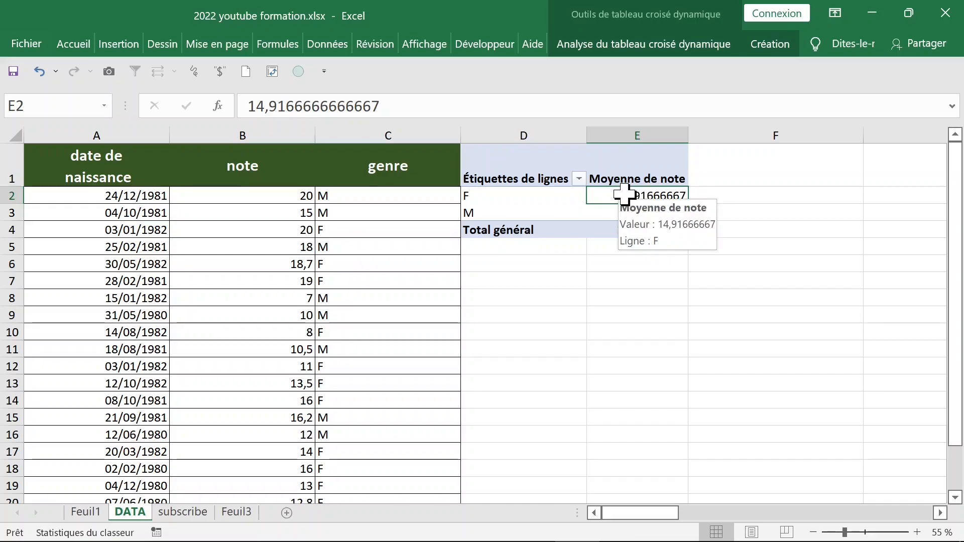
pyautogui.rightClick(626, 195)
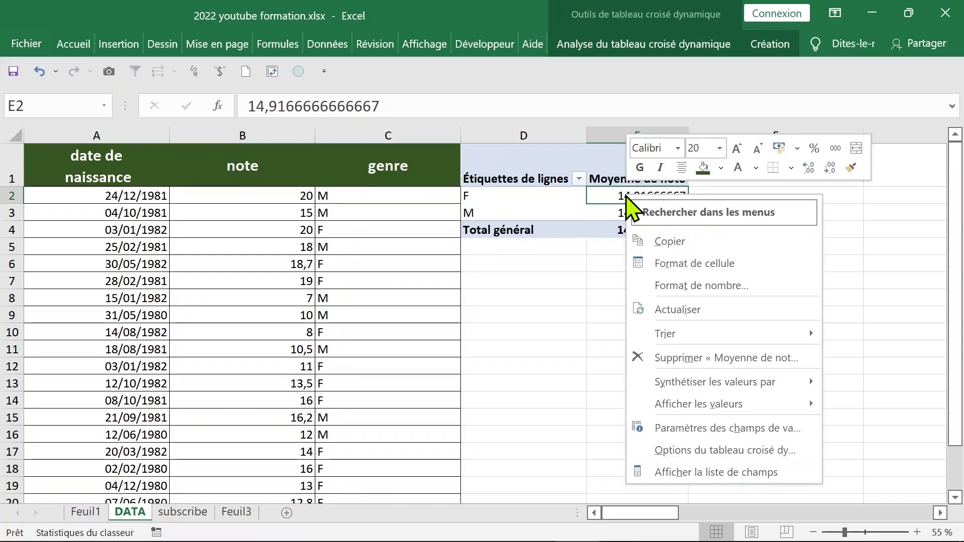
pyautogui.click(700, 285)
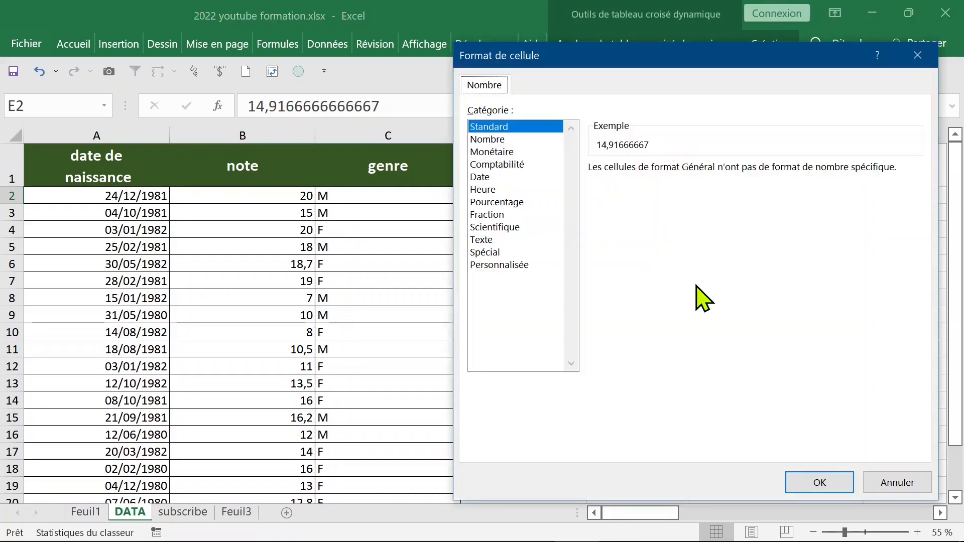
pyautogui.click(495, 140)
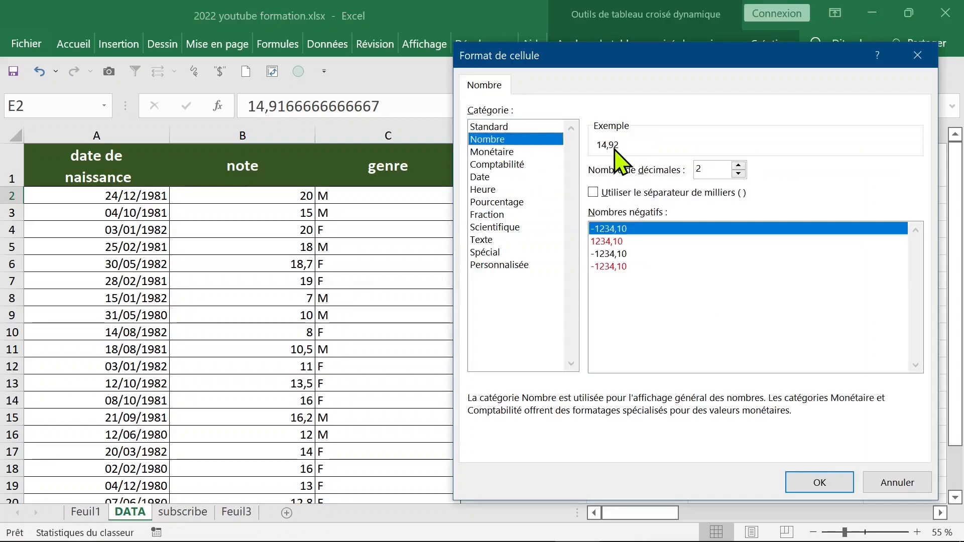
pyautogui.click(705, 169)
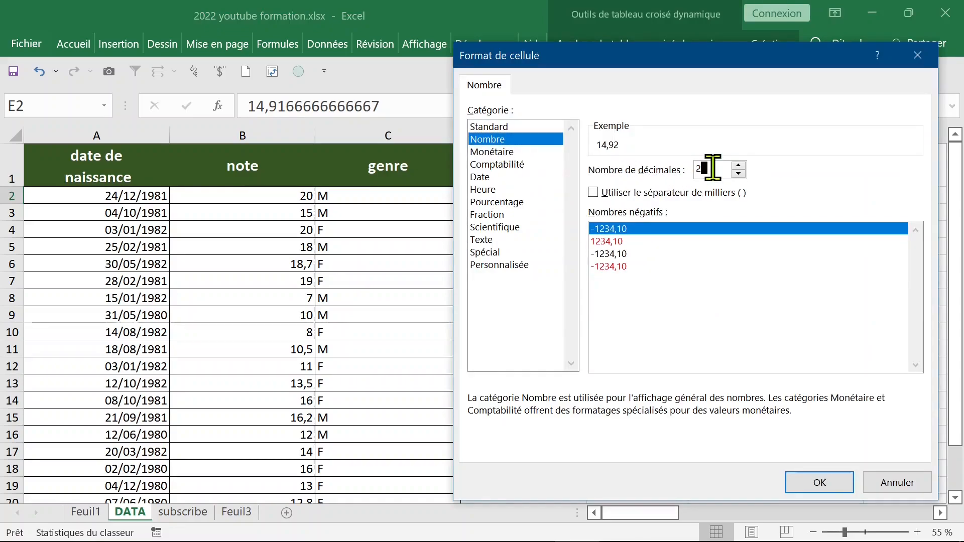
pyautogui.click(823, 488)
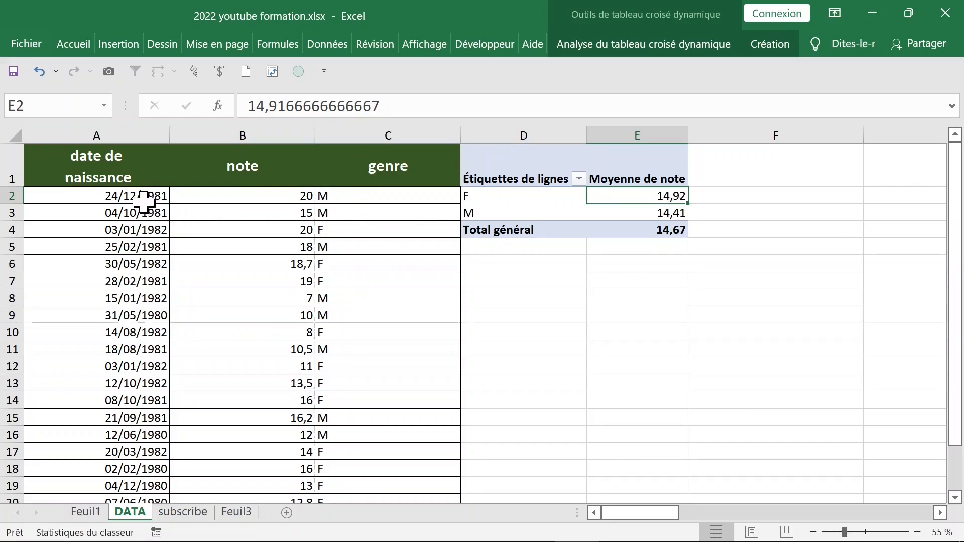
# - Reopen the pivot table's field list and remove the average of note from its values and genre from its rows
pyautogui.click(138, 246)
pyautogui.click(528, 182)
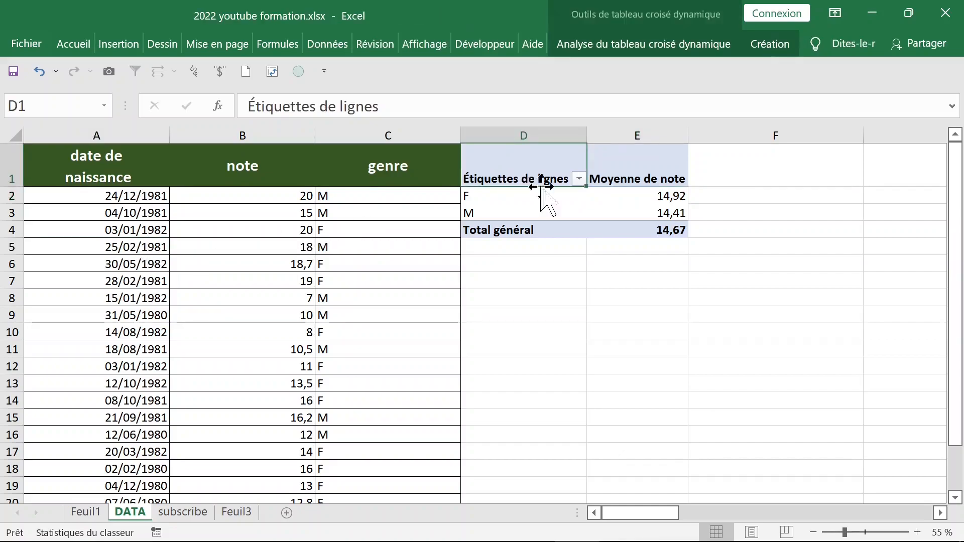
pyautogui.rightClick(512, 177)
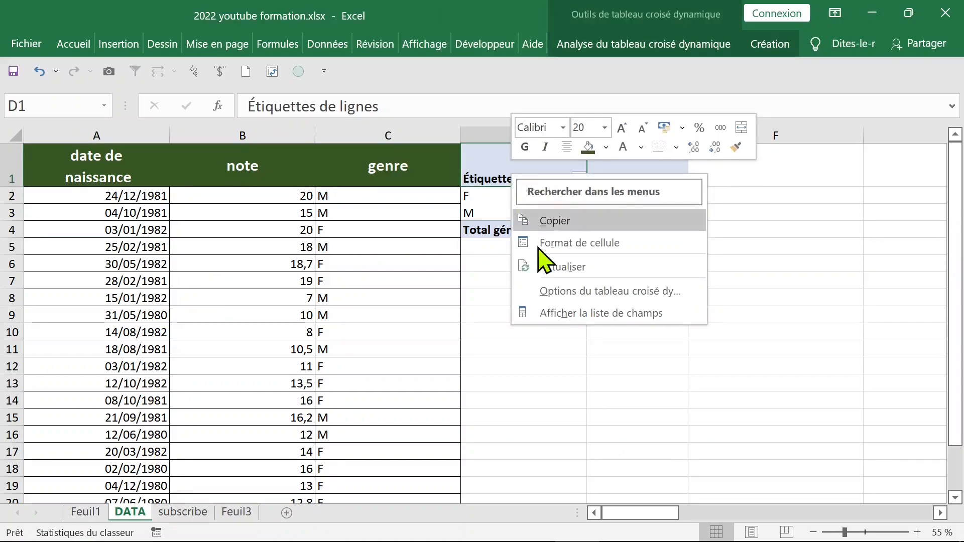
pyautogui.click(585, 312)
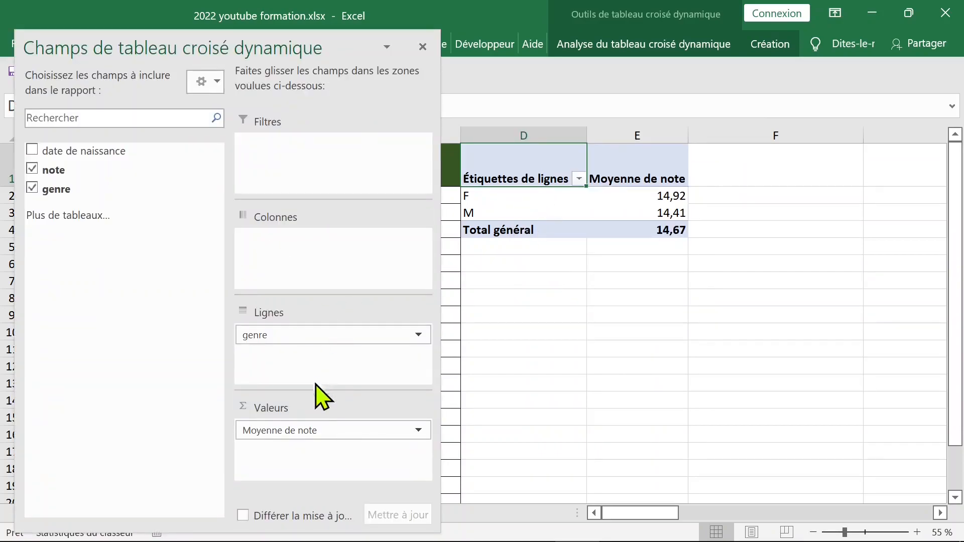
pyautogui.moveTo(329, 430); pyautogui.dragTo(107, 334)
pyautogui.moveTo(272, 336); pyautogui.dragTo(150, 316)
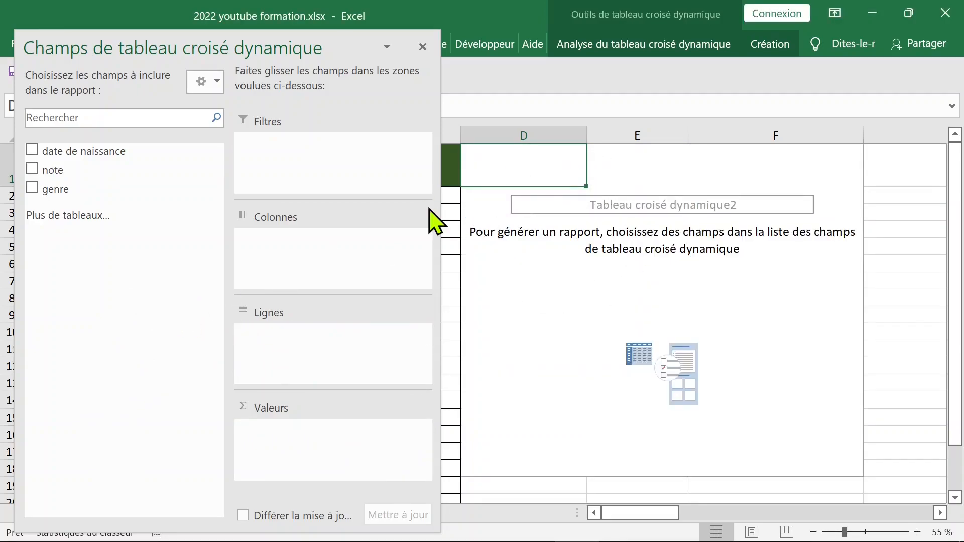
# - Add the date de naissance field to the pivot table's rows and the genre field to its values
pyautogui.moveTo(119, 152); pyautogui.dragTo(280, 334)
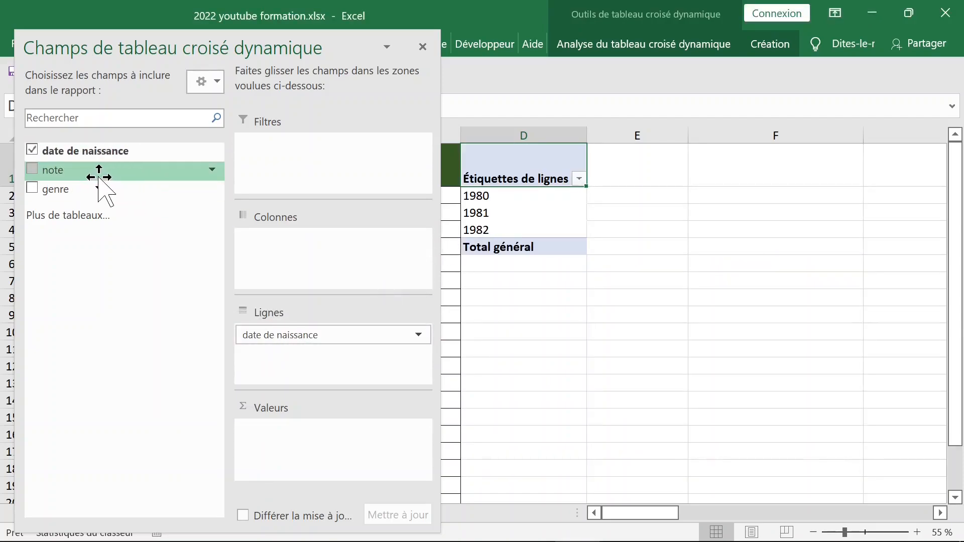
pyautogui.moveTo(77, 191); pyautogui.dragTo(291, 450)
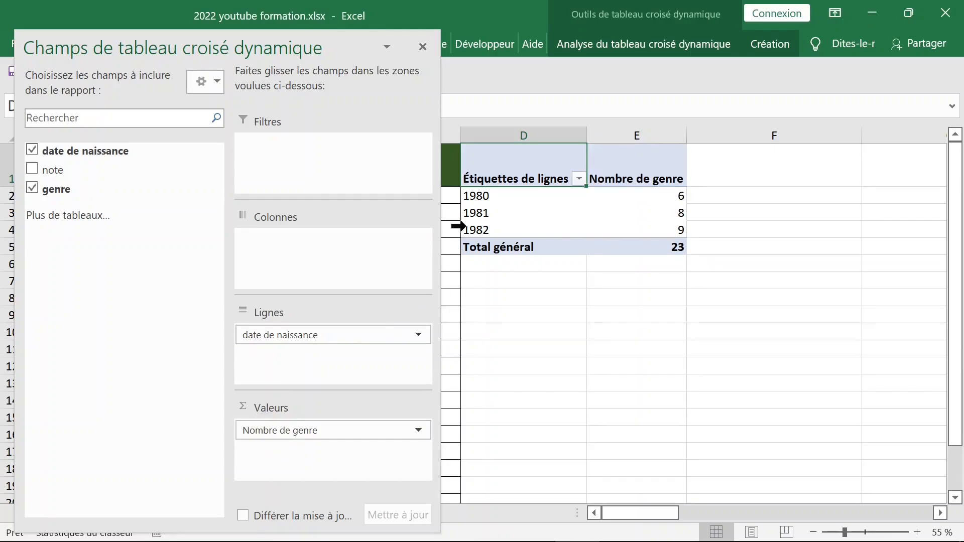
# - Ungroup the date de naissance row labels in the pivot table
pyautogui.click(494, 197)
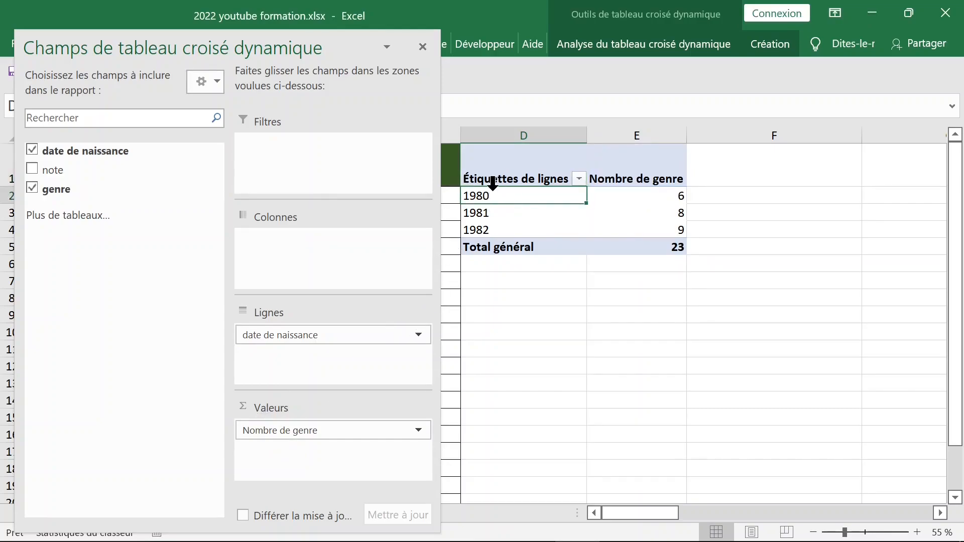
pyautogui.rightClick(504, 197)
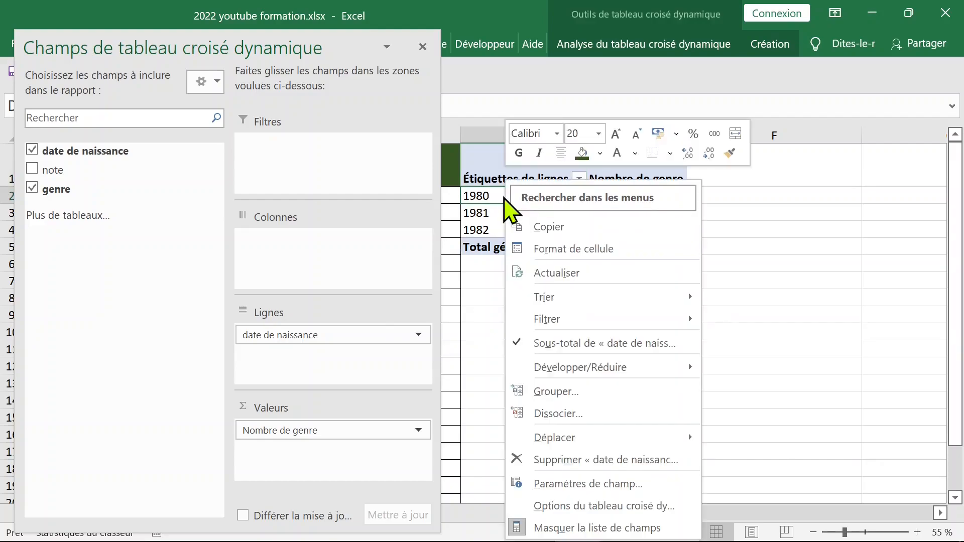
pyautogui.click(582, 415)
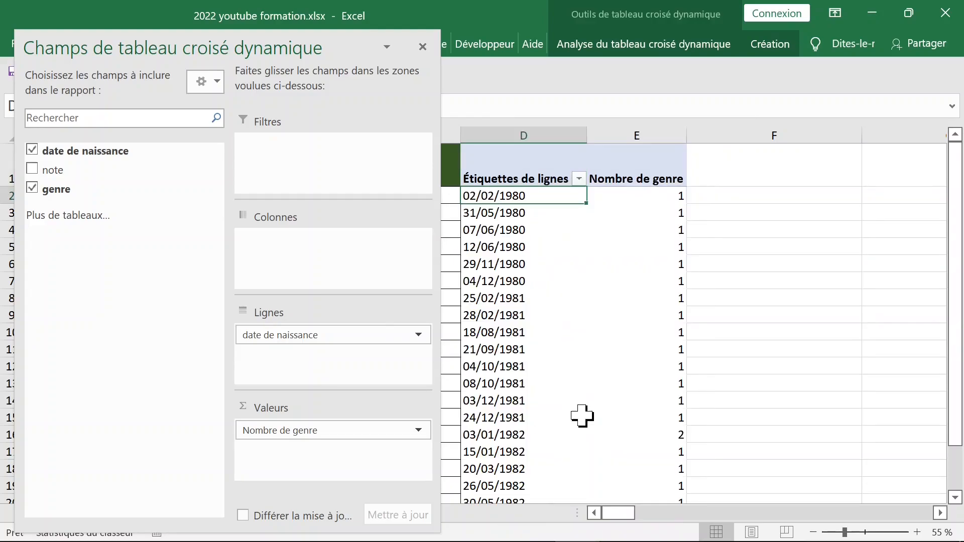
# - Group the pivot table's date de naissance row labels by Années only, without Mois
pyautogui.click(520, 251)
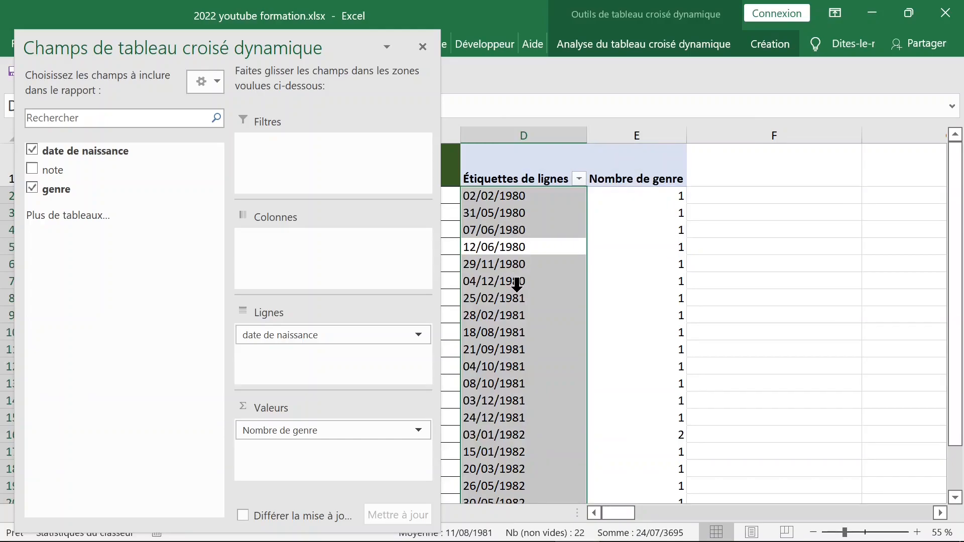
pyautogui.click(519, 232)
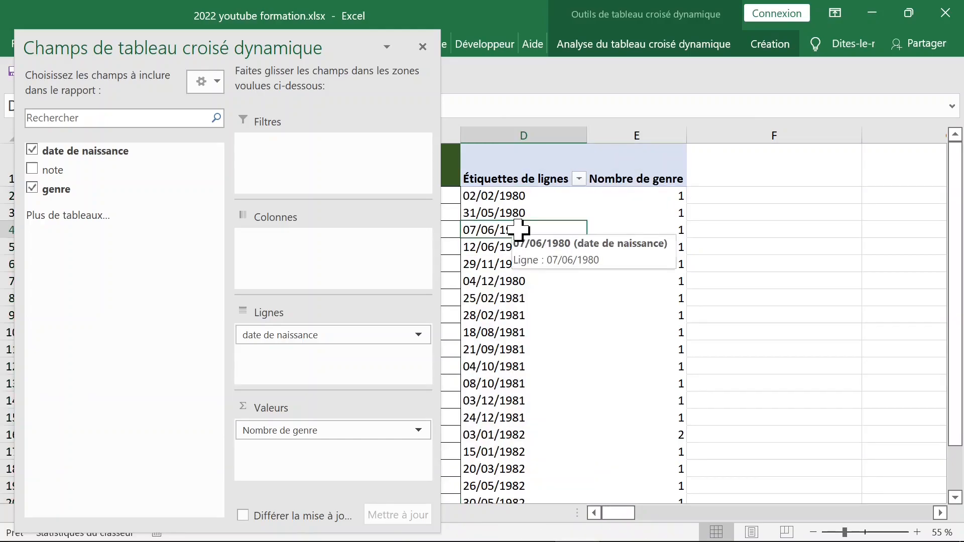
pyautogui.rightClick(513, 232)
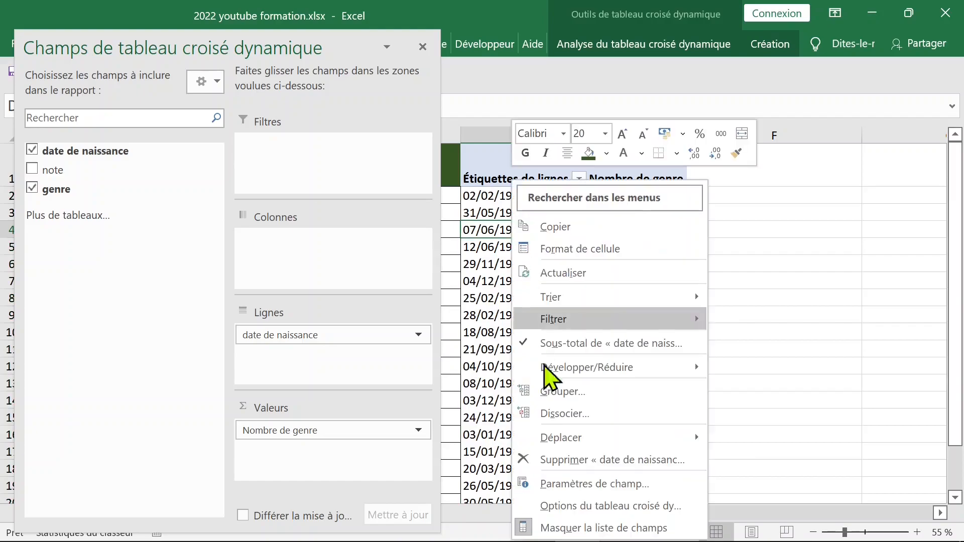
pyautogui.click(564, 392)
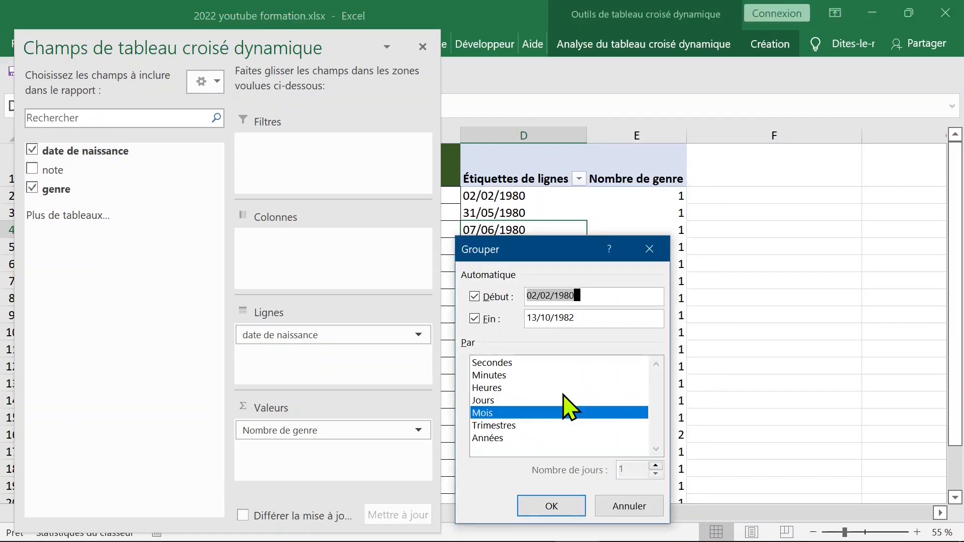
pyautogui.click(507, 438)
pyautogui.click(502, 413)
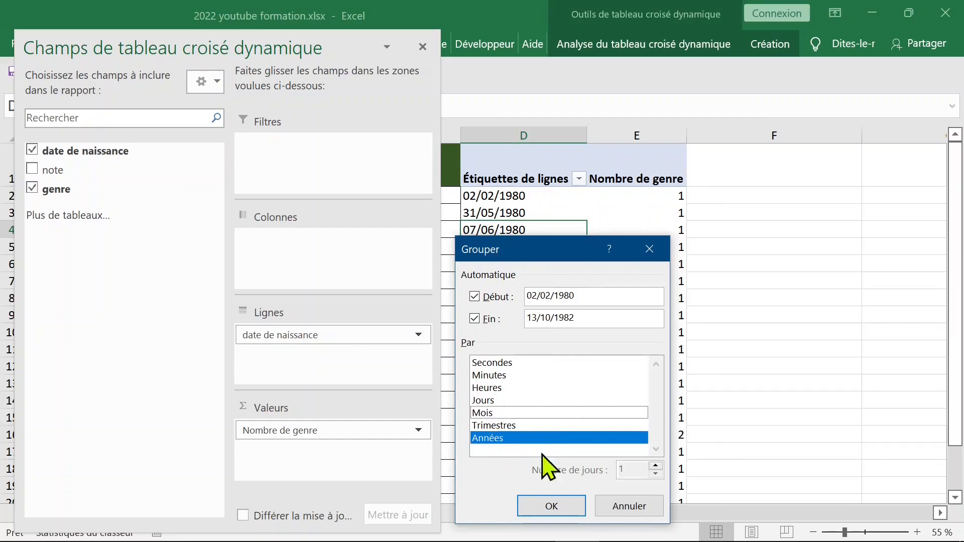
pyautogui.click(554, 506)
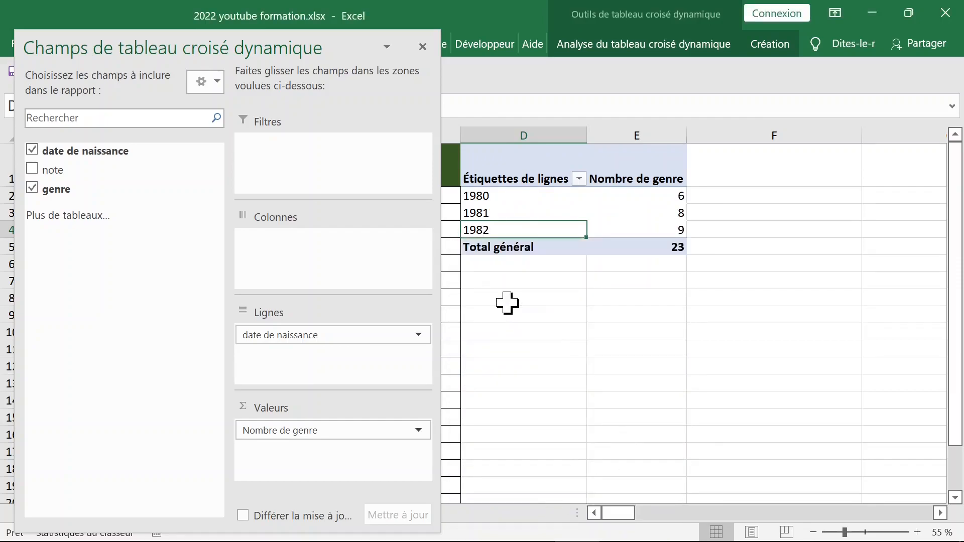
# - Extend the grouping of the date de naissance row labels to both Trimestres and Années
pyautogui.rightClick(502, 214)
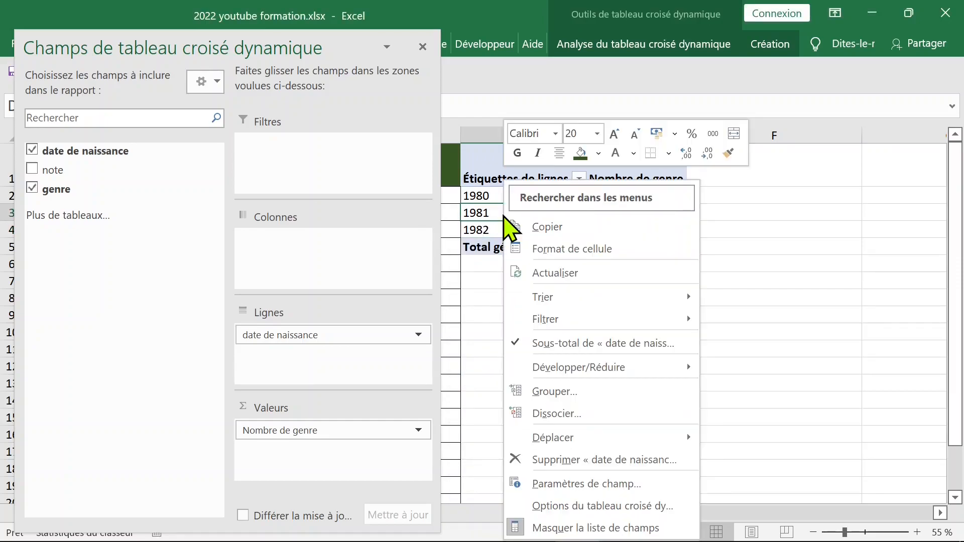
pyautogui.click(565, 396)
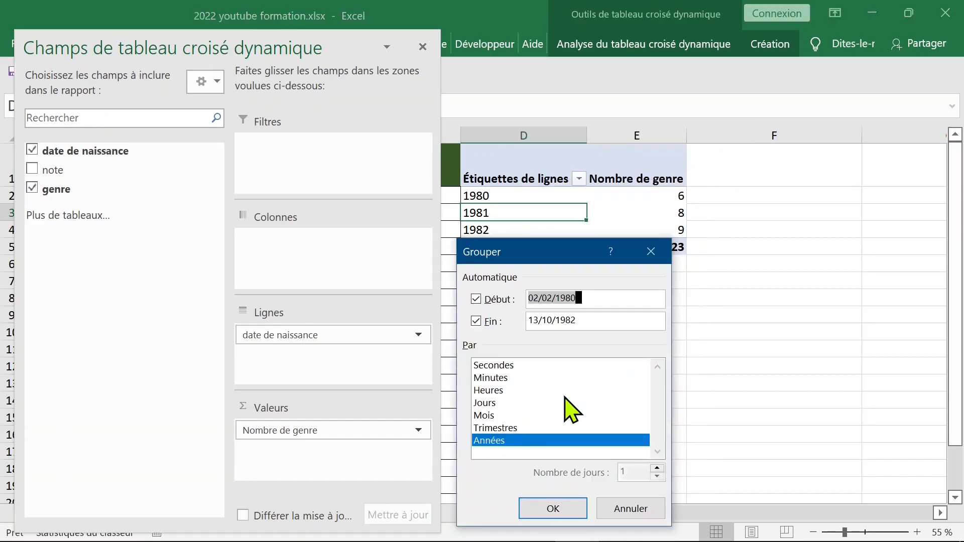
pyautogui.keyDown('ctrl'); pyautogui.click(549, 425); pyautogui.keyUp('ctrl')
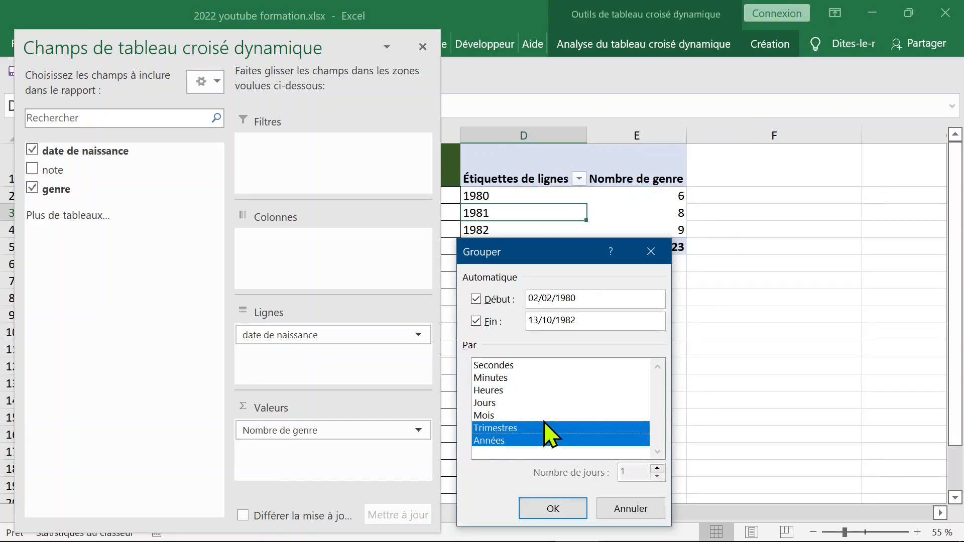
pyautogui.click(554, 507)
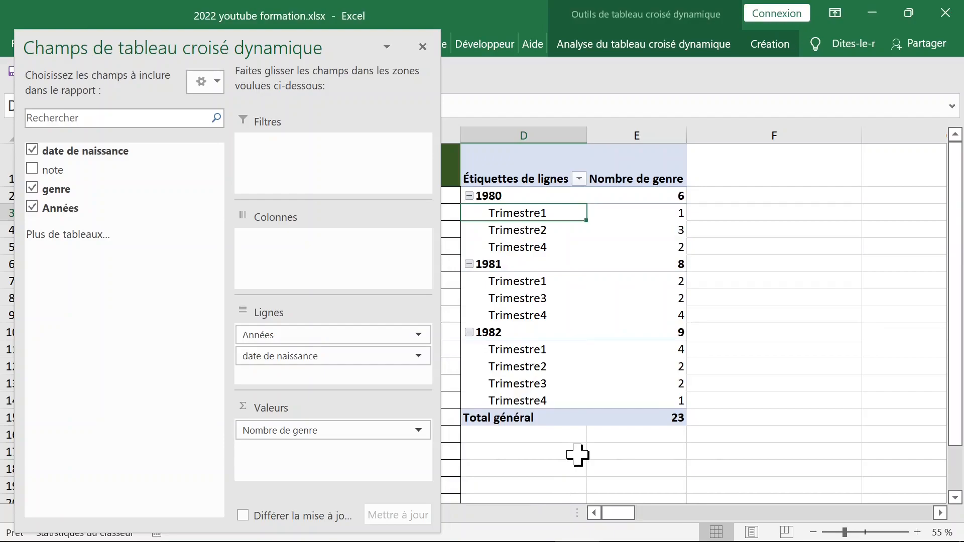
# - Move the Années field from the pivot table's rows to its columns
pyautogui.click(564, 274)
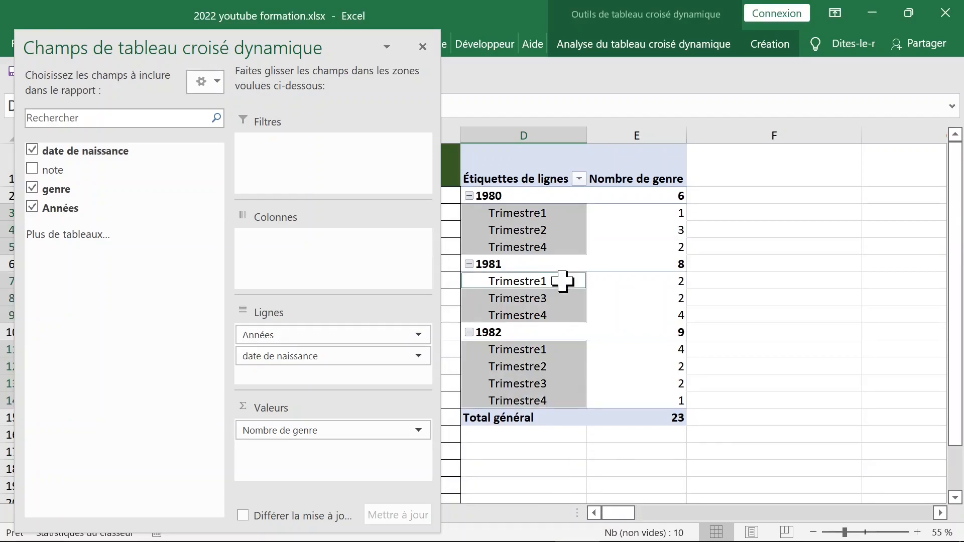
pyautogui.click(557, 237)
pyautogui.click(541, 233)
pyautogui.rightClick(542, 235)
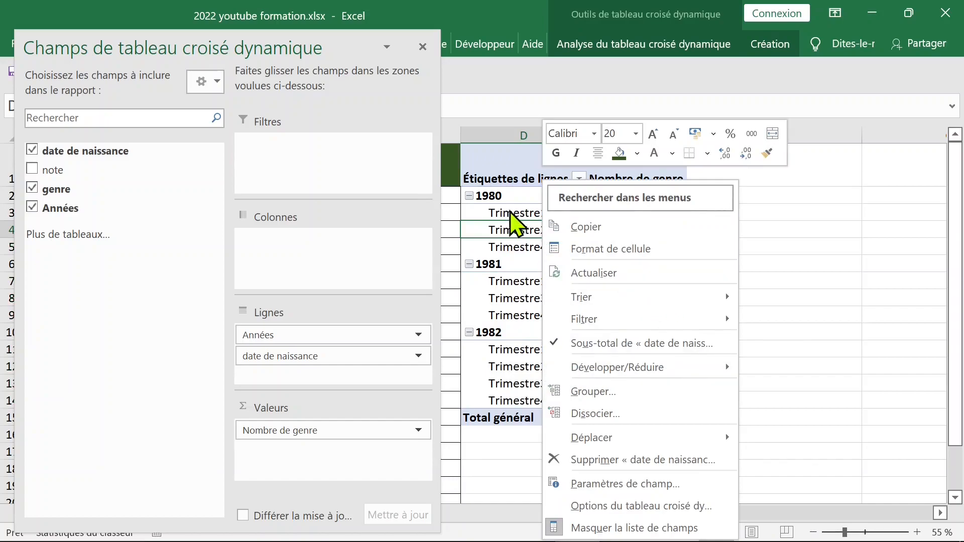
pyautogui.click(334, 335)
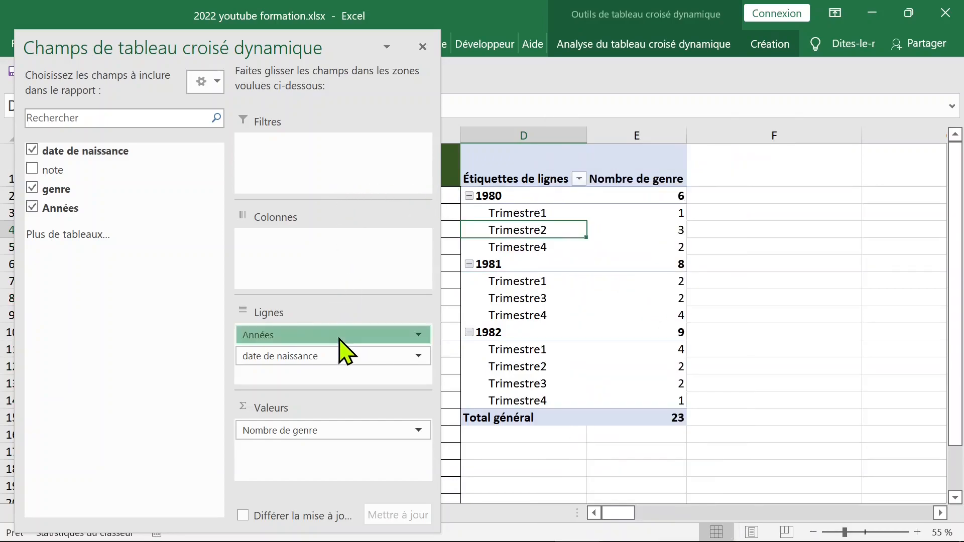
pyautogui.moveTo(328, 336); pyautogui.dragTo(321, 247)
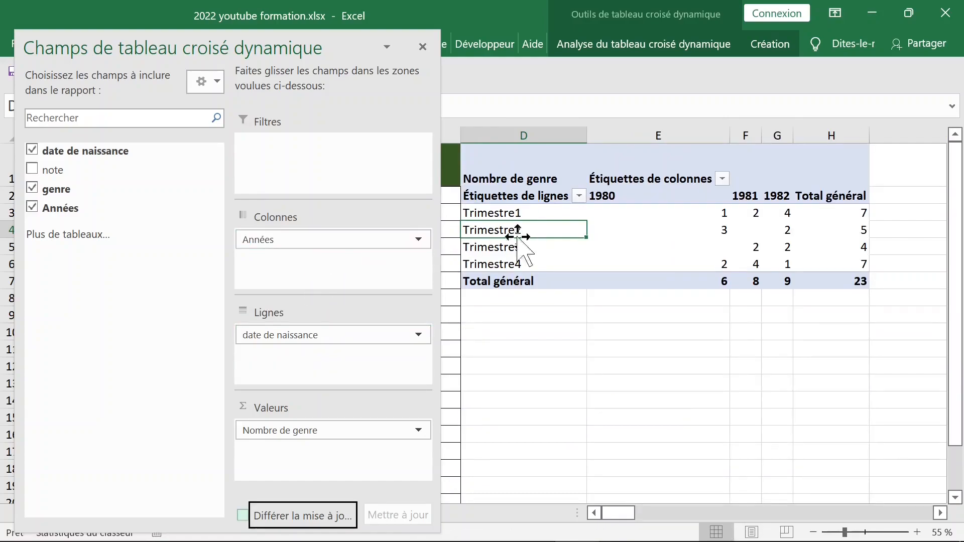
# - Set the pivot table options to display ABSENT for empty cells
pyautogui.click(630, 216)
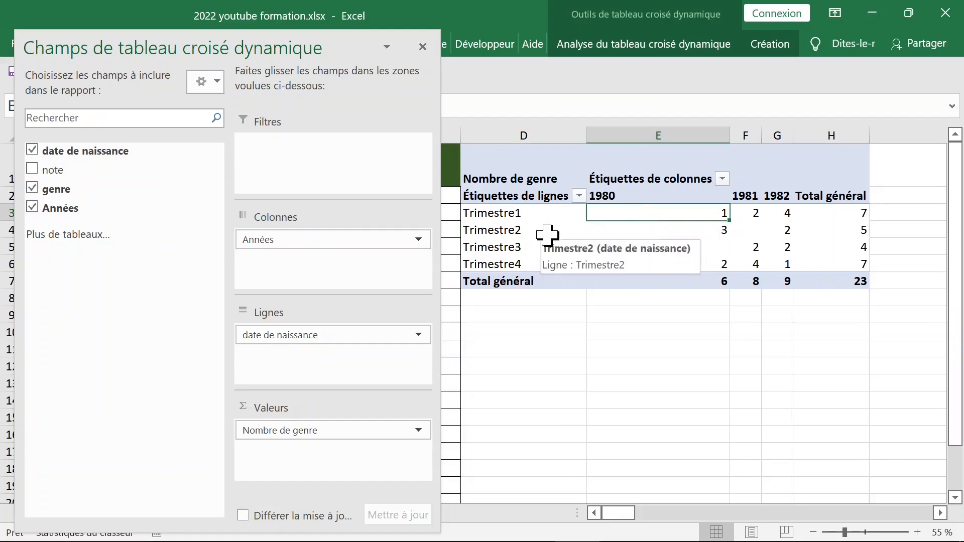
pyautogui.click(713, 248)
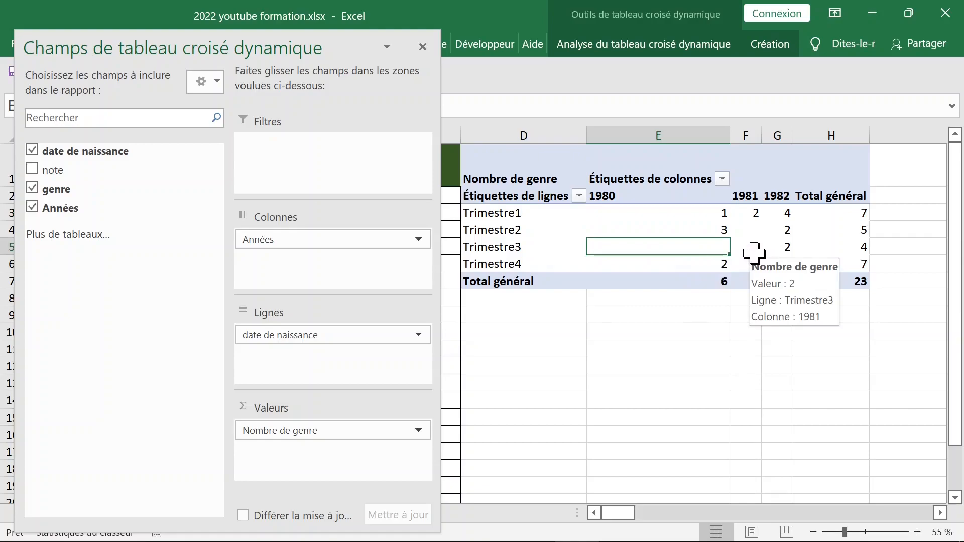
pyautogui.rightClick(636, 248)
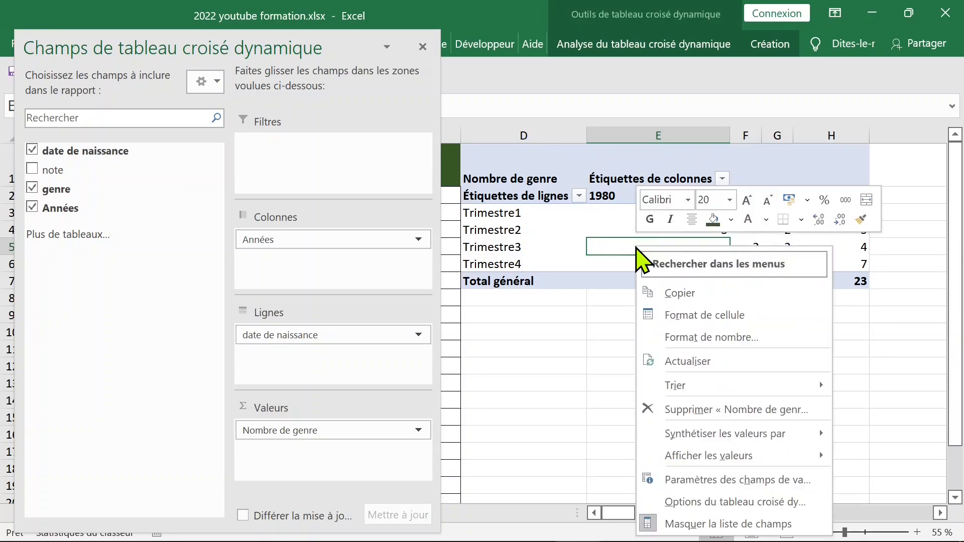
pyautogui.click(743, 502)
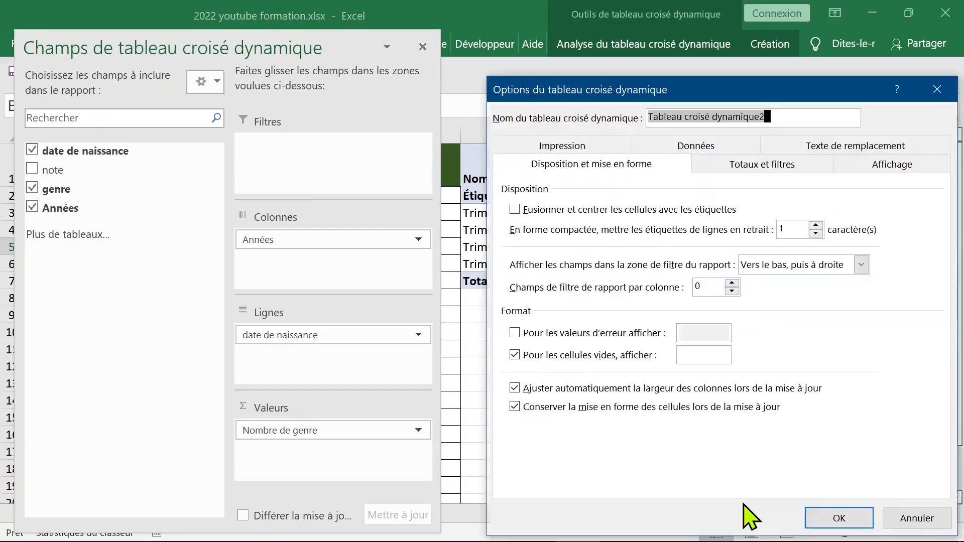
pyautogui.click(573, 360)
pyautogui.click(627, 356)
pyautogui.click(692, 355)
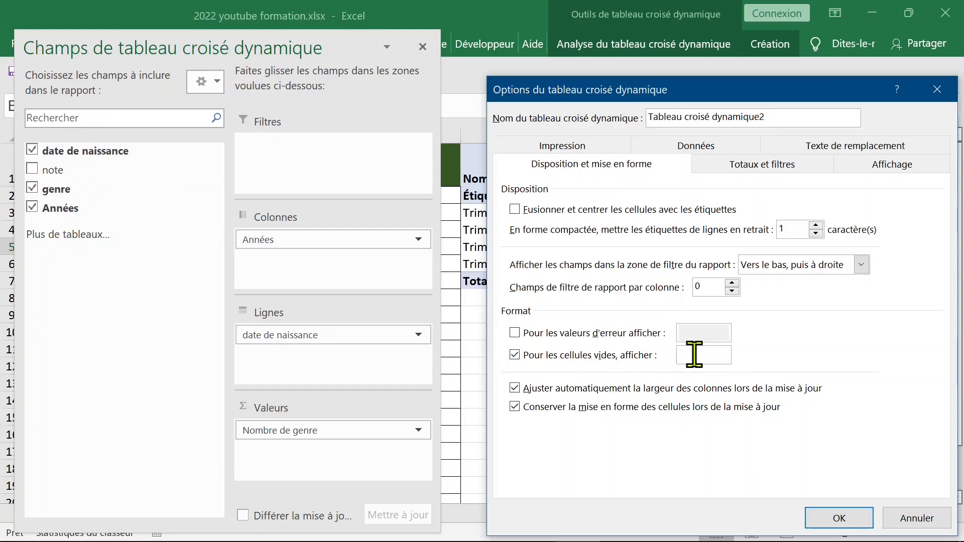
pyautogui.write('A')
pyautogui.click(840, 518)
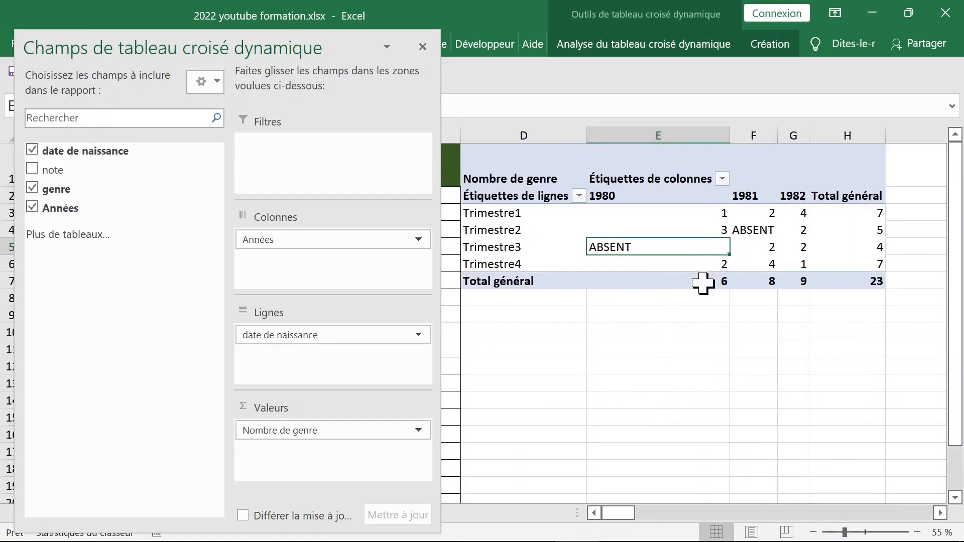
# - Hide the pivot table's field list and show it again
pyautogui.moveTo(677, 284)
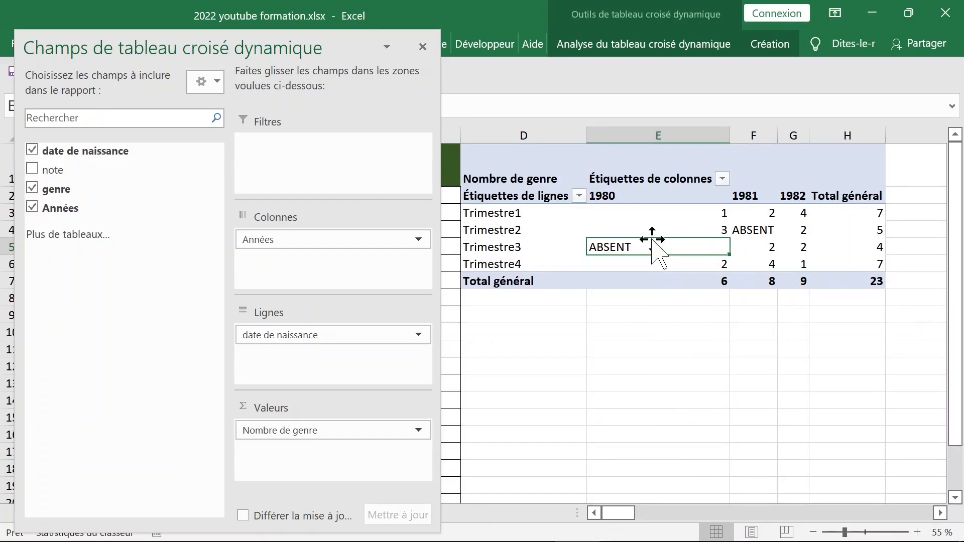
pyautogui.click(612, 224)
pyautogui.rightClick(608, 225)
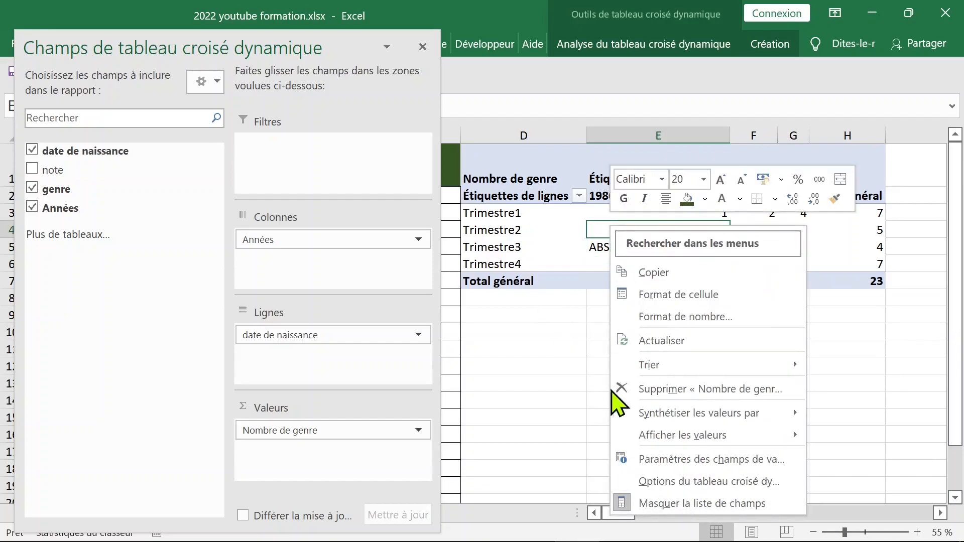
pyautogui.click(683, 508)
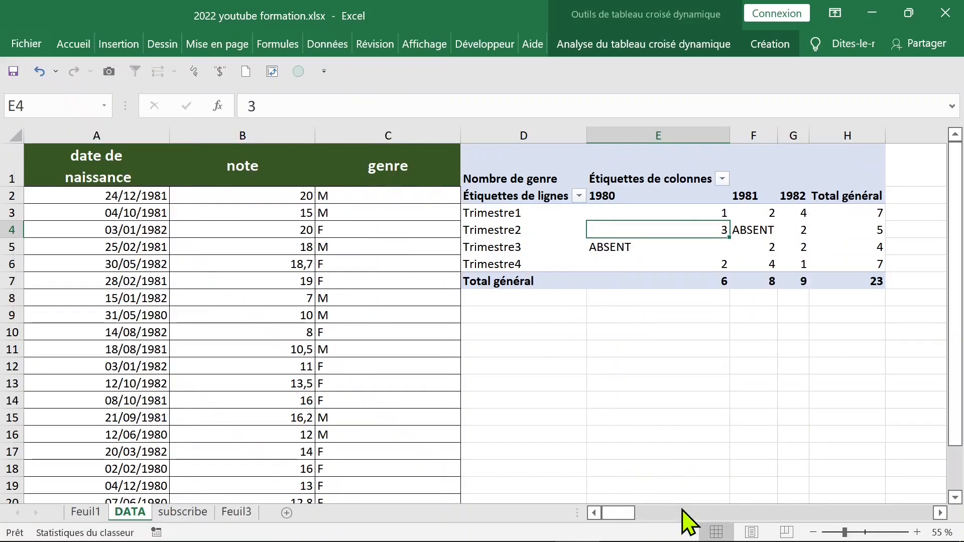
pyautogui.rightClick(615, 229)
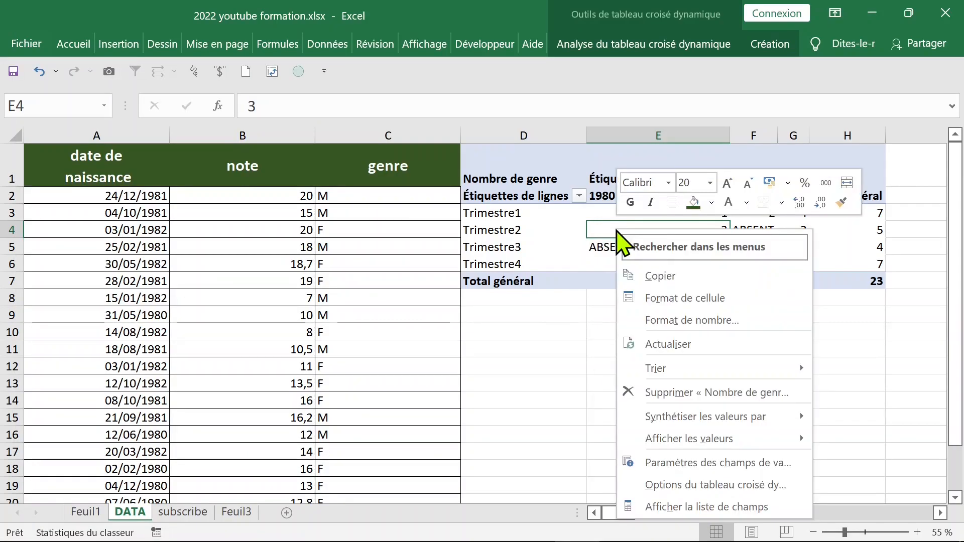
pyautogui.click(680, 508)
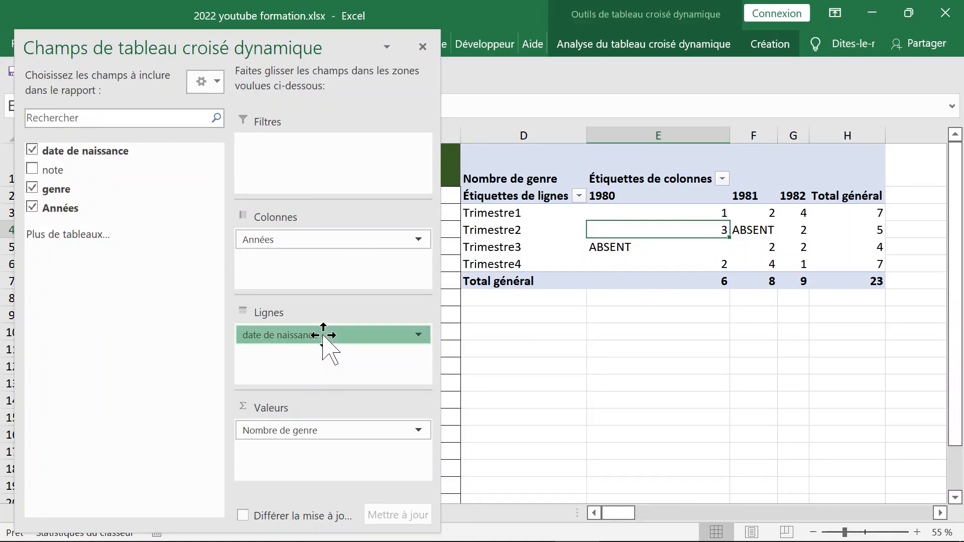
# - Try placing the date de naissance field in the columns above Années, and return it to the rows
pyautogui.moveTo(324, 336); pyautogui.dragTo(335, 251)
pyautogui.click(449, 329)
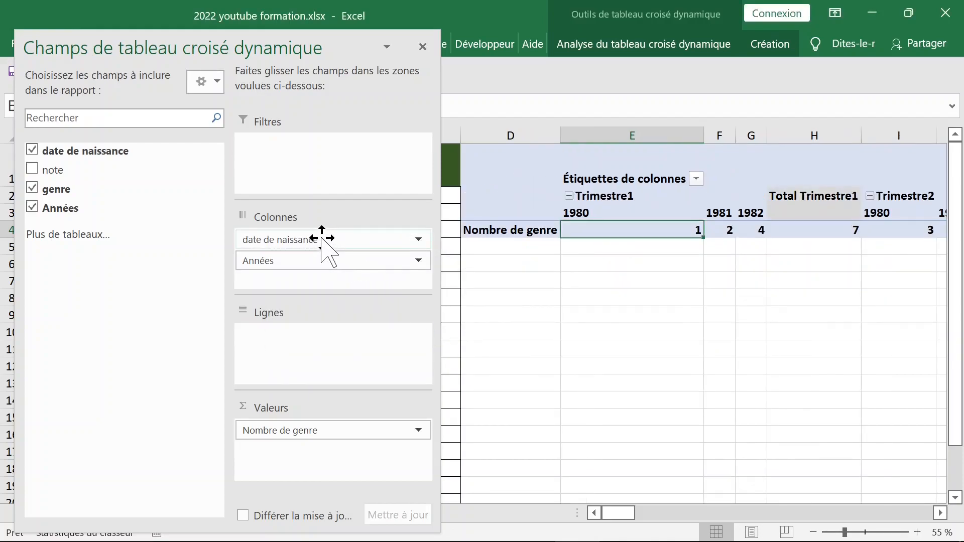
pyautogui.moveTo(322, 239); pyautogui.dragTo(317, 337)
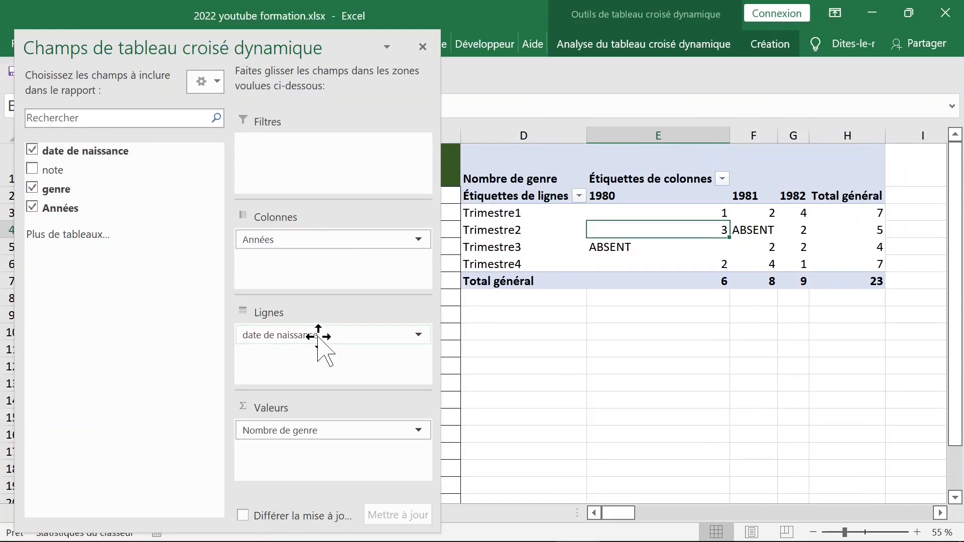
# - Swap the pivot table's fields, placing Années in the rows and date de naissance in the columns
pyautogui.moveTo(312, 240)
pyautogui.mouseDown()
pyautogui.moveTo(324, 254)
pyautogui.moveTo(321, 359)
pyautogui.moveTo(311, 355)
pyautogui.moveTo(305, 256)
pyautogui.mouseUp()
pyautogui.click(624, 314)
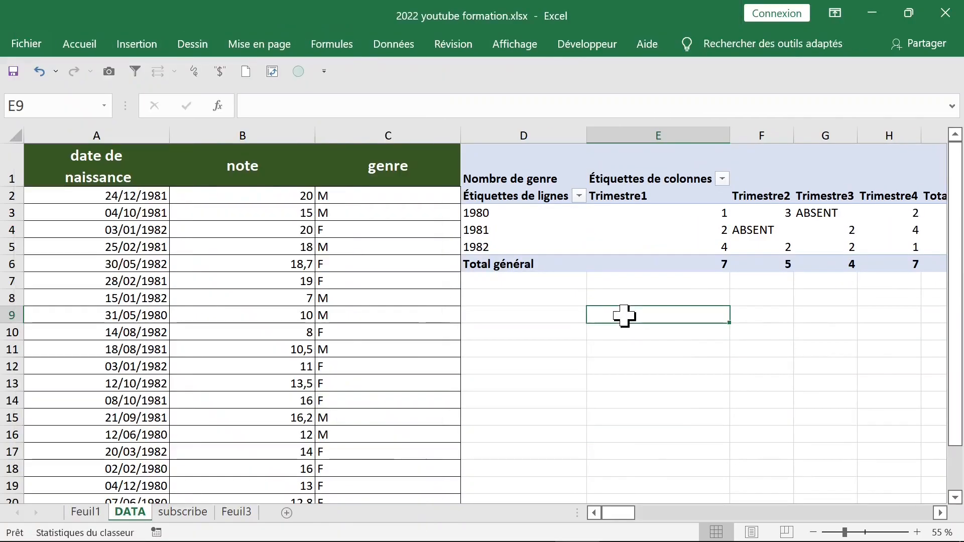
# - Auto-fit the widths of the note and genre columns, and close the pivot table's field list
pyautogui.click(301, 133)
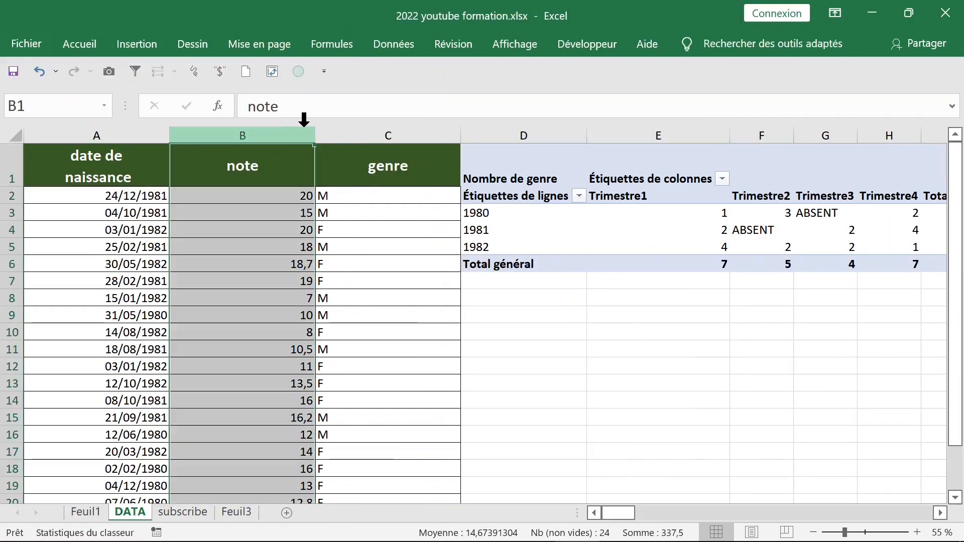
pyautogui.doubleClick(315, 134)
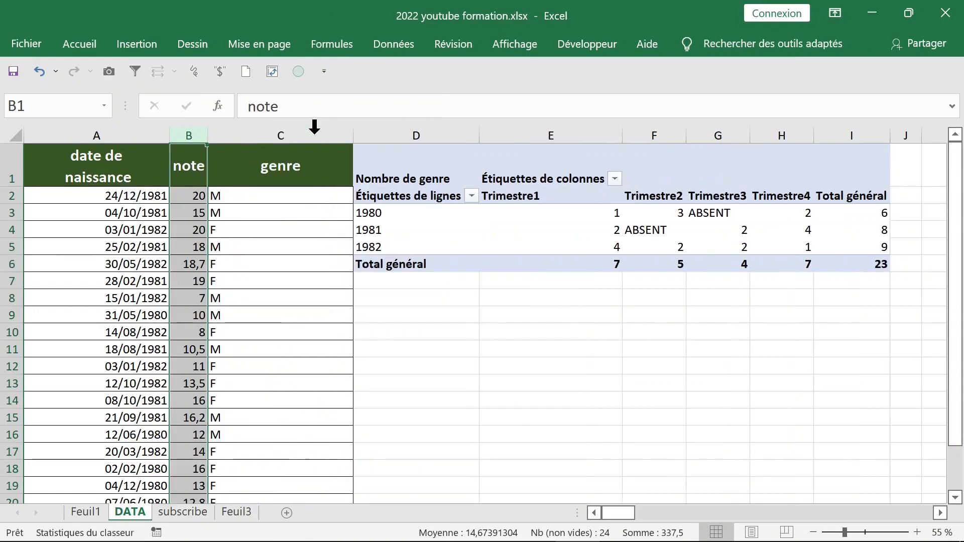
pyautogui.doubleClick(352, 134)
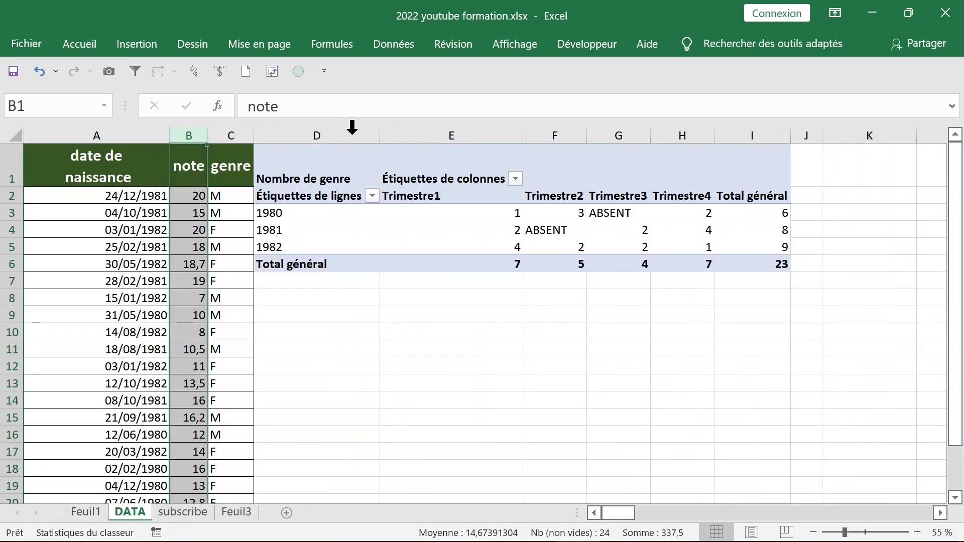
pyautogui.click(493, 224)
pyautogui.click(424, 48)
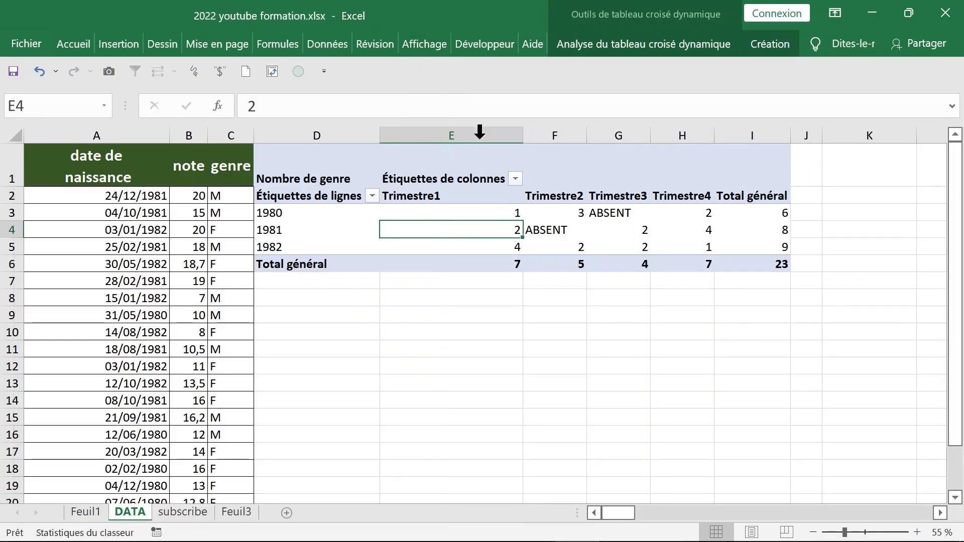
# - Display the pivot table in tabular form, and auto-fit the width of the source data's date de naissance column
pyautogui.click(665, 44)
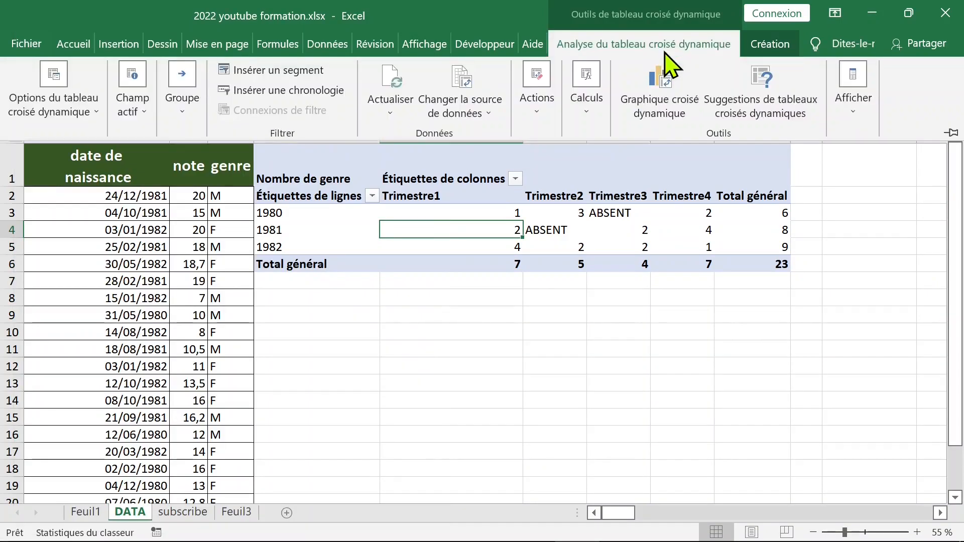
pyautogui.click(140, 118)
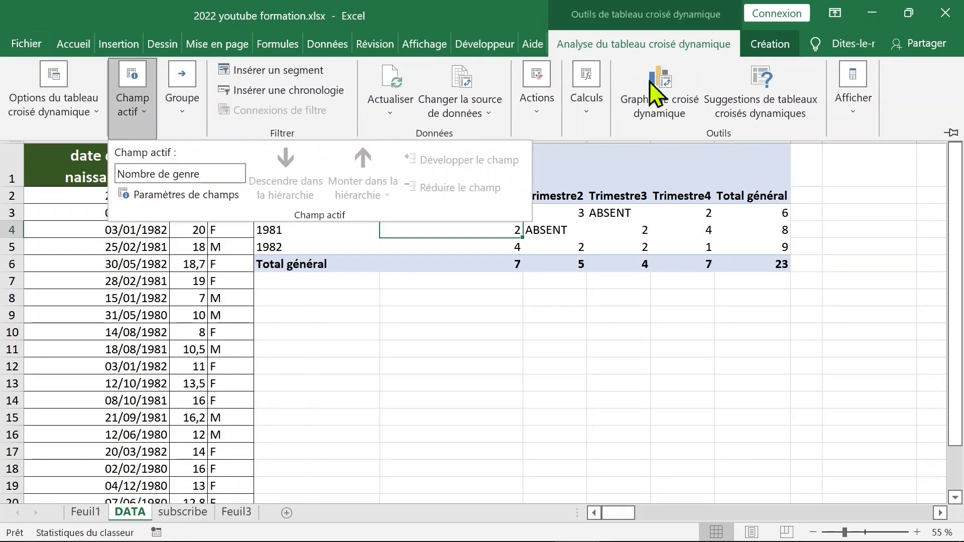
pyautogui.click(763, 45)
pyautogui.click(185, 115)
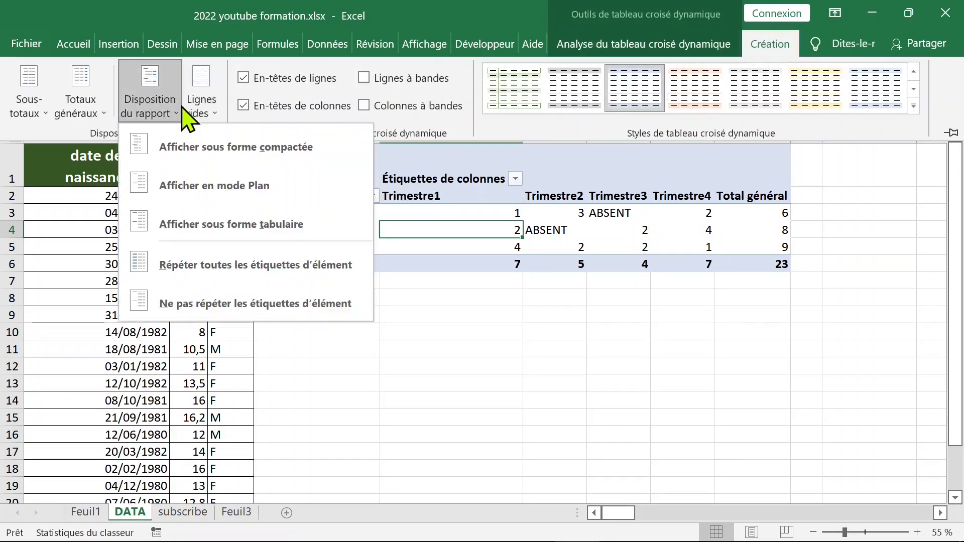
pyautogui.click(219, 224)
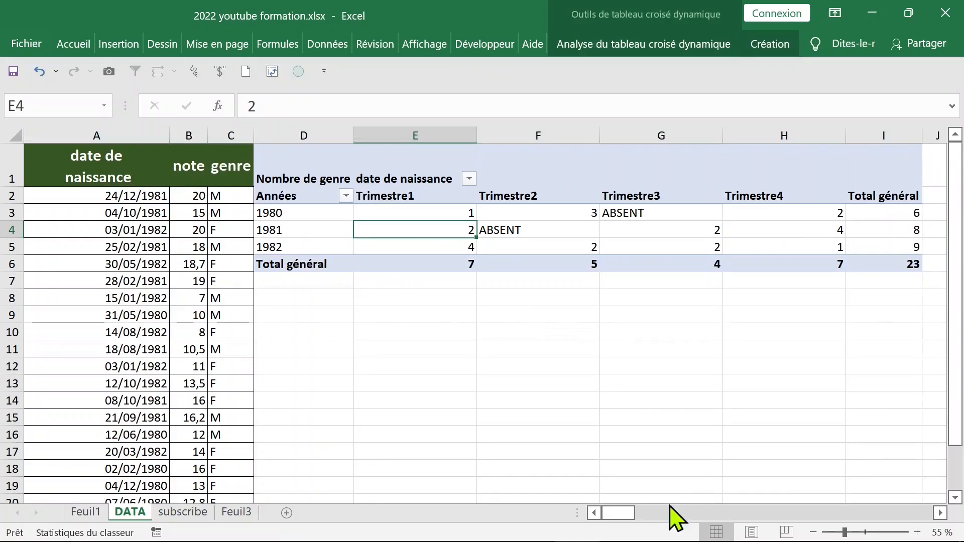
pyautogui.click(128, 214)
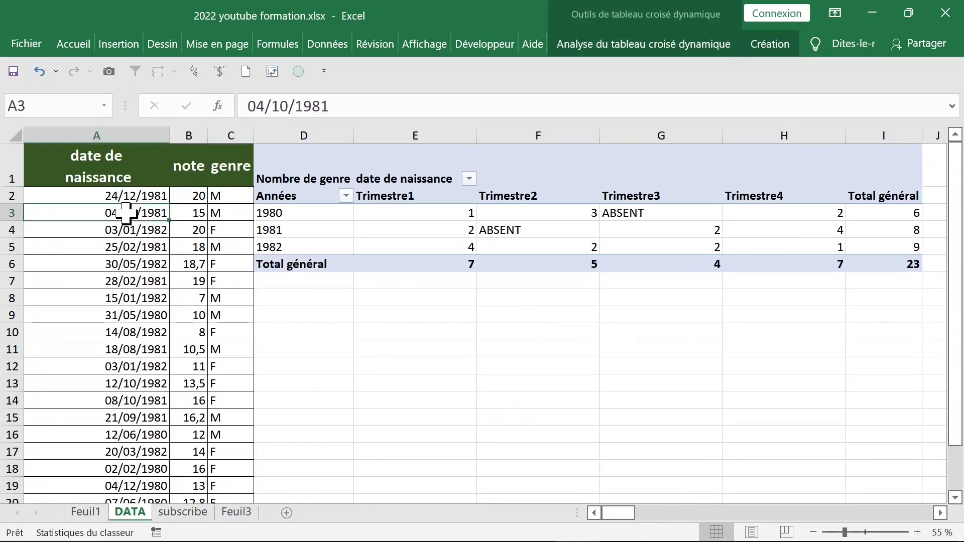
pyautogui.doubleClick(169, 136)
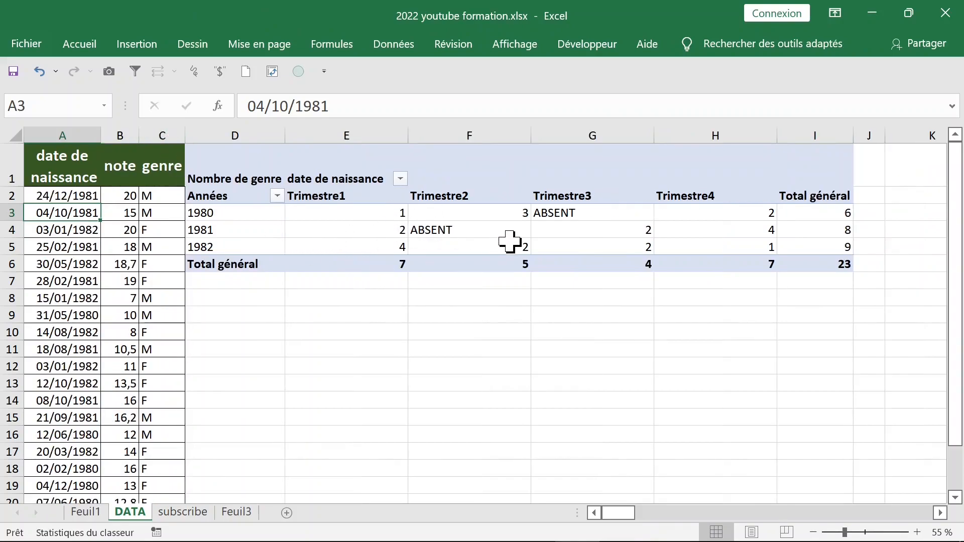
# - Replace the genre count in the pivot table's values with the note field
pyautogui.click(296, 232)
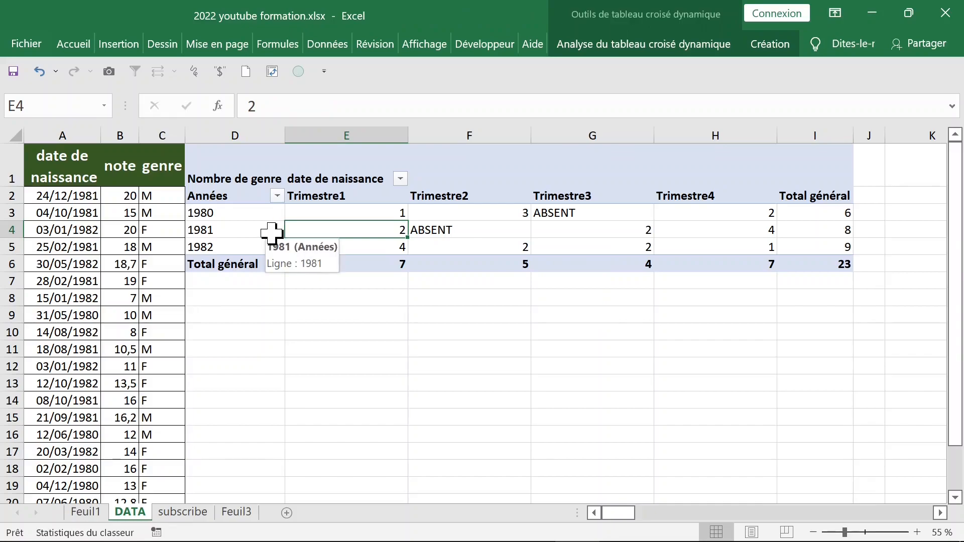
pyautogui.rightClick(323, 230)
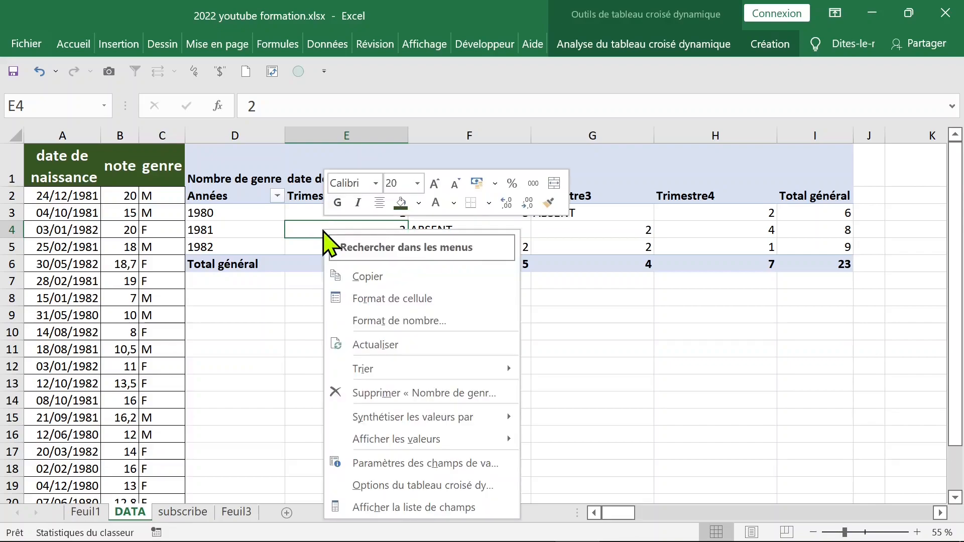
pyautogui.click(432, 507)
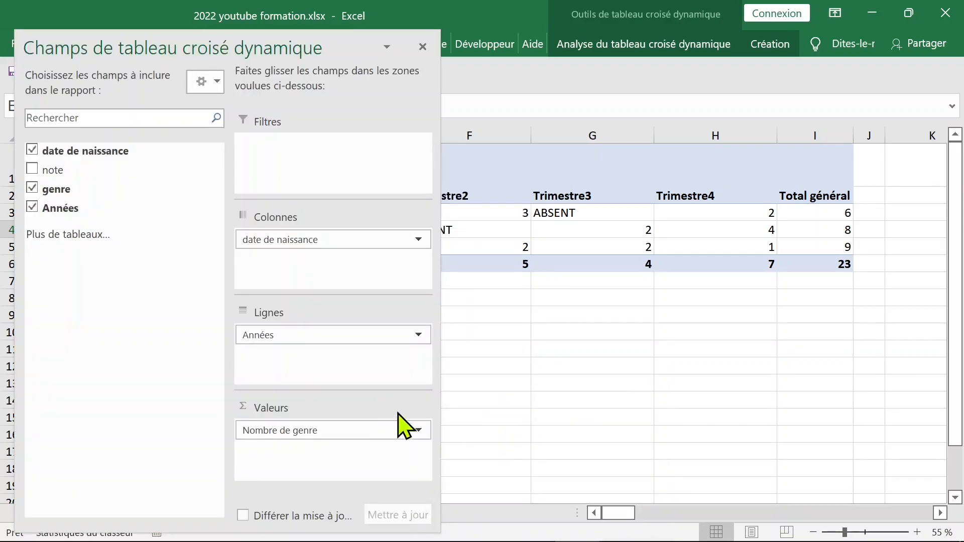
pyautogui.click(328, 435)
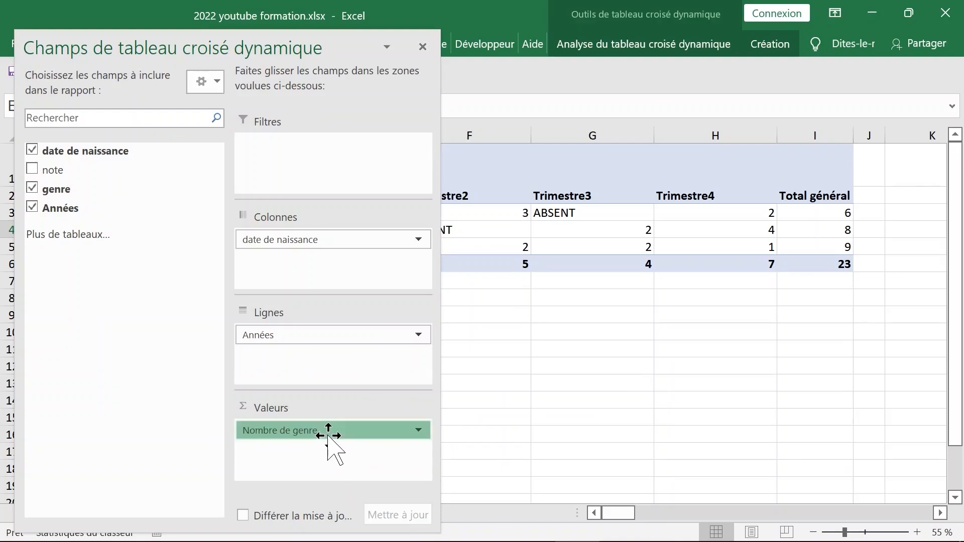
pyautogui.moveTo(328, 435); pyautogui.dragTo(581, 387)
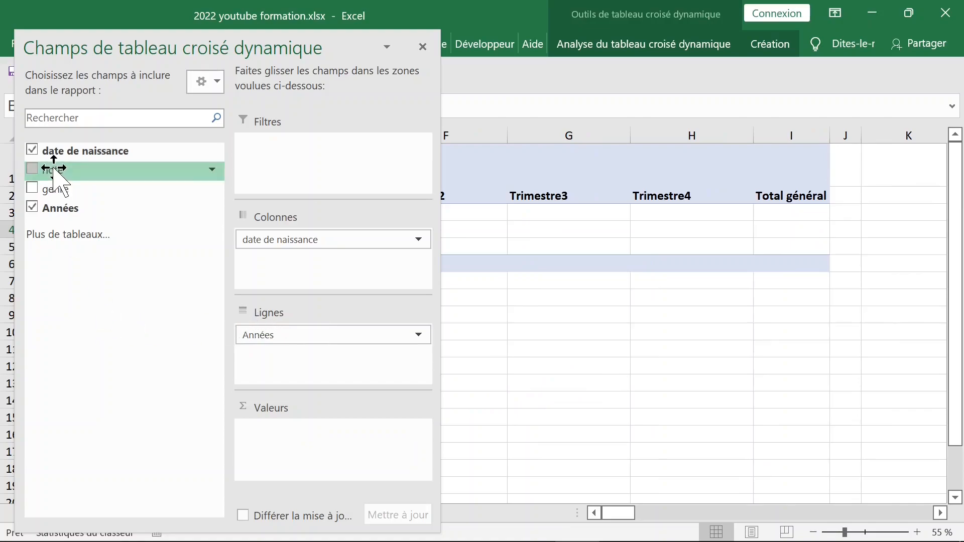
pyautogui.moveTo(52, 172); pyautogui.dragTo(292, 431)
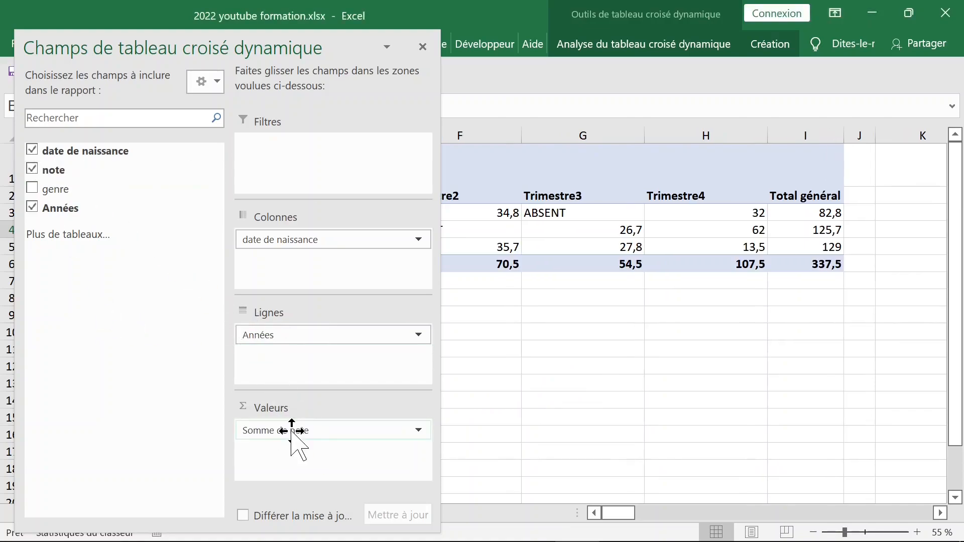
# - Summarize the pivot table's note values by maximum (Max.)
pyautogui.click(326, 430)
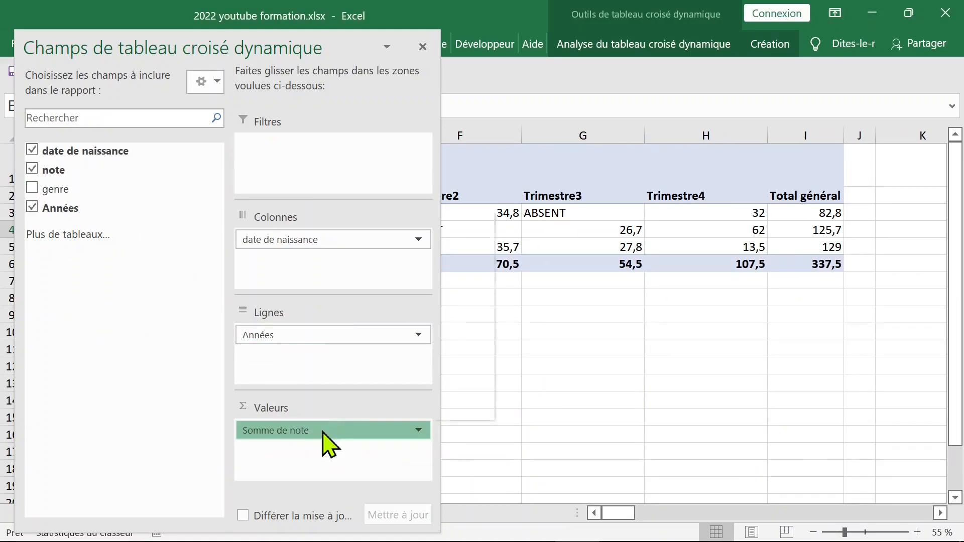
pyautogui.click(329, 411)
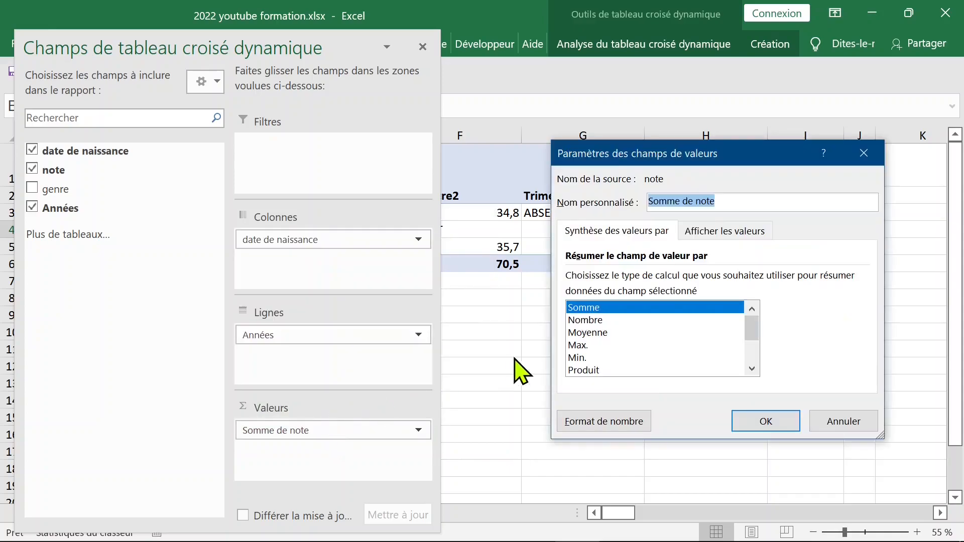
pyautogui.click(583, 346)
pyautogui.click(764, 422)
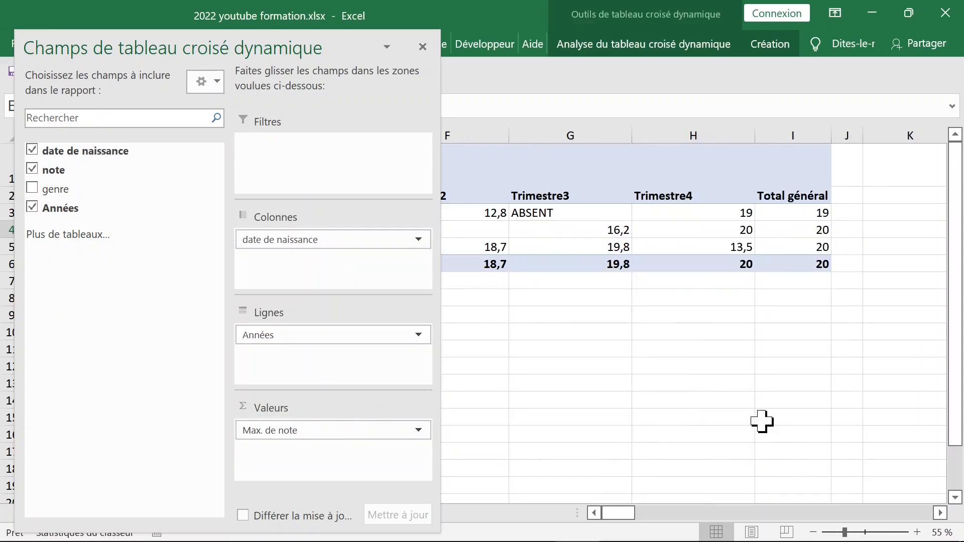
pyautogui.click(628, 366)
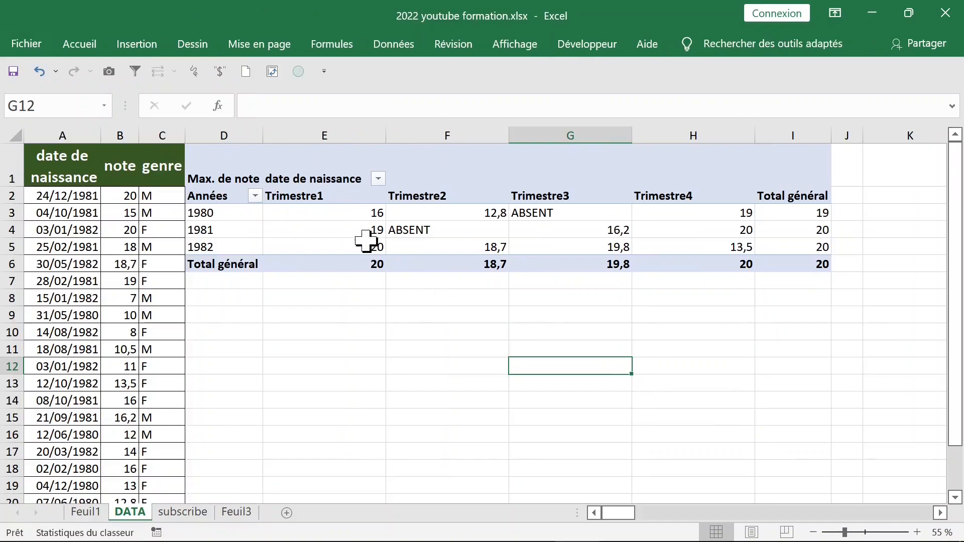
# - Summarize the pivot table's note values by minimum (Min.)
pyautogui.click(458, 247)
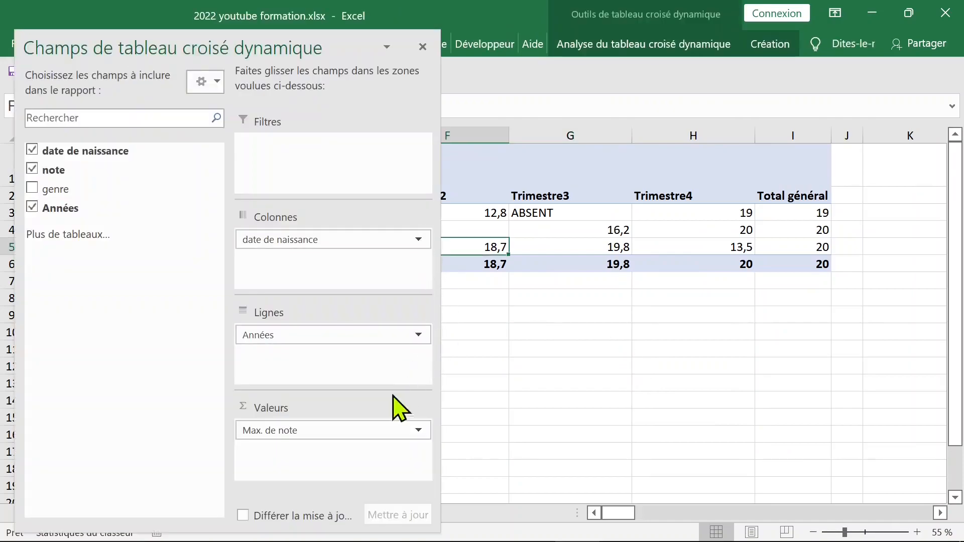
pyautogui.click(415, 435)
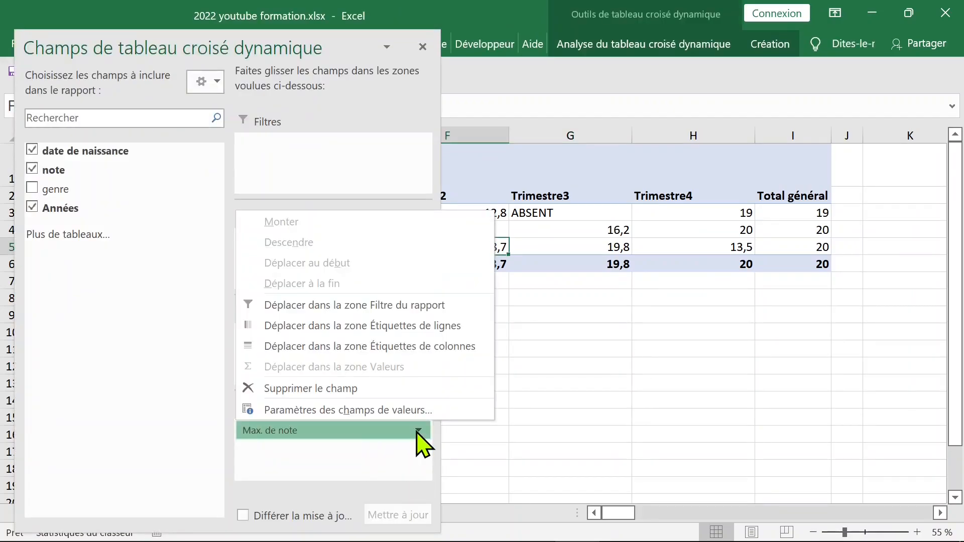
pyautogui.click(384, 414)
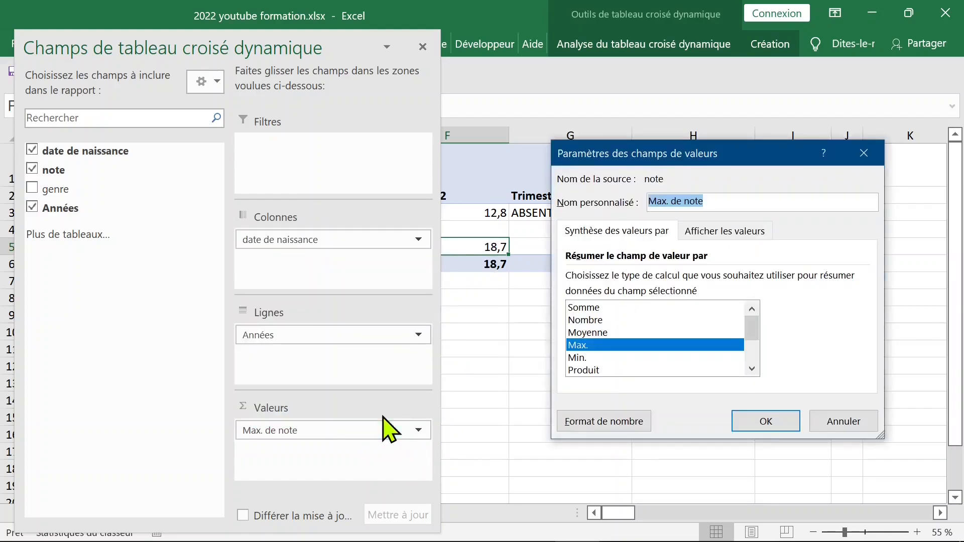
pyautogui.click(578, 358)
pyautogui.click(776, 422)
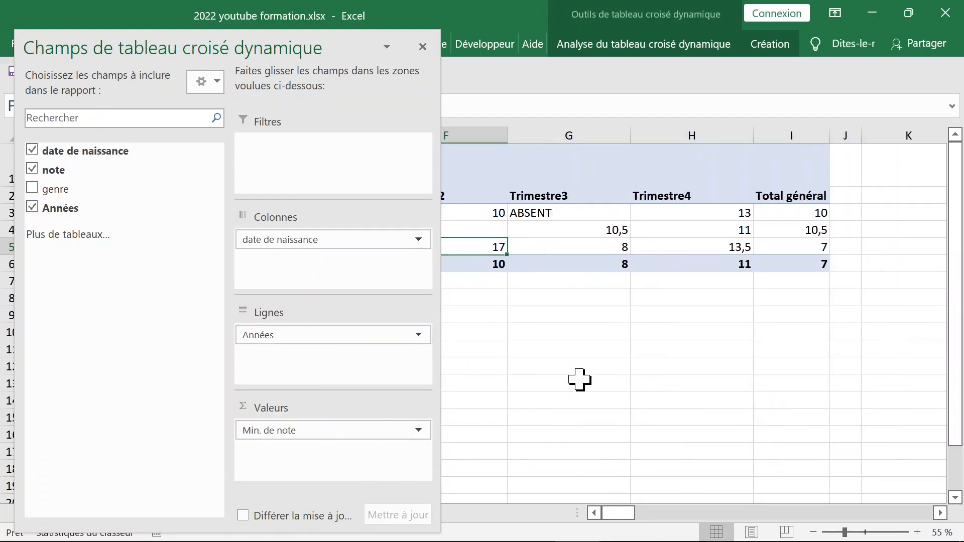
pyautogui.click(578, 381)
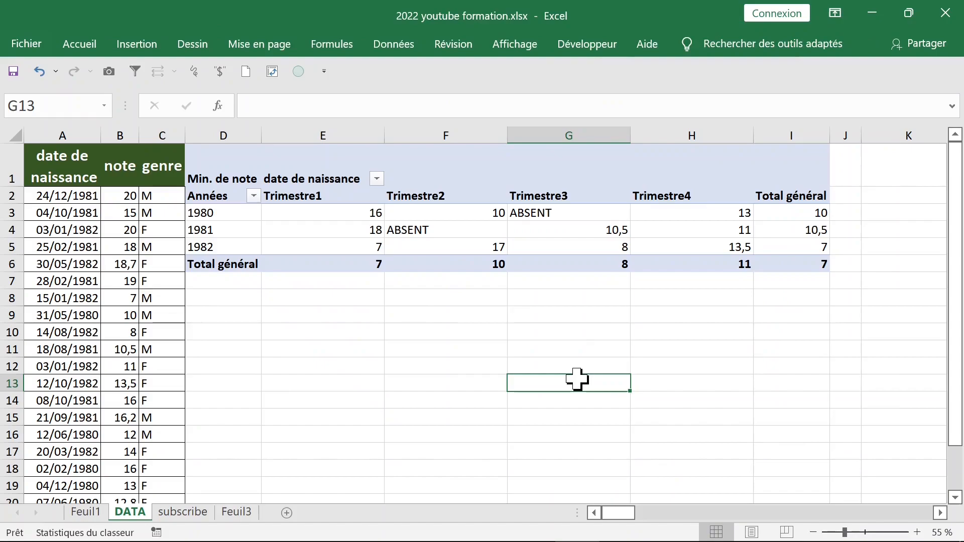
# - Close the pivot table's field list and select only the Min. de note heading cell
pyautogui.click(200, 179)
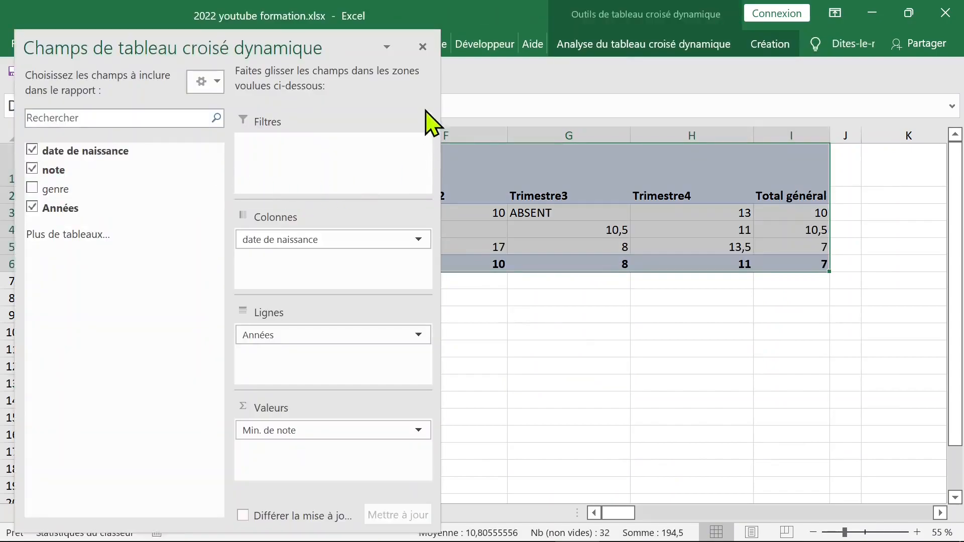
pyautogui.click(422, 46)
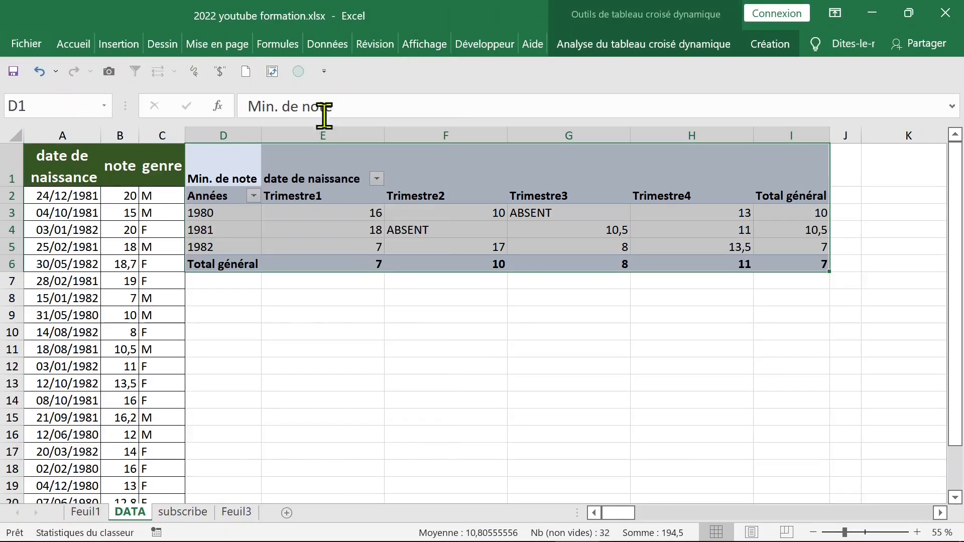
pyautogui.click(221, 174)
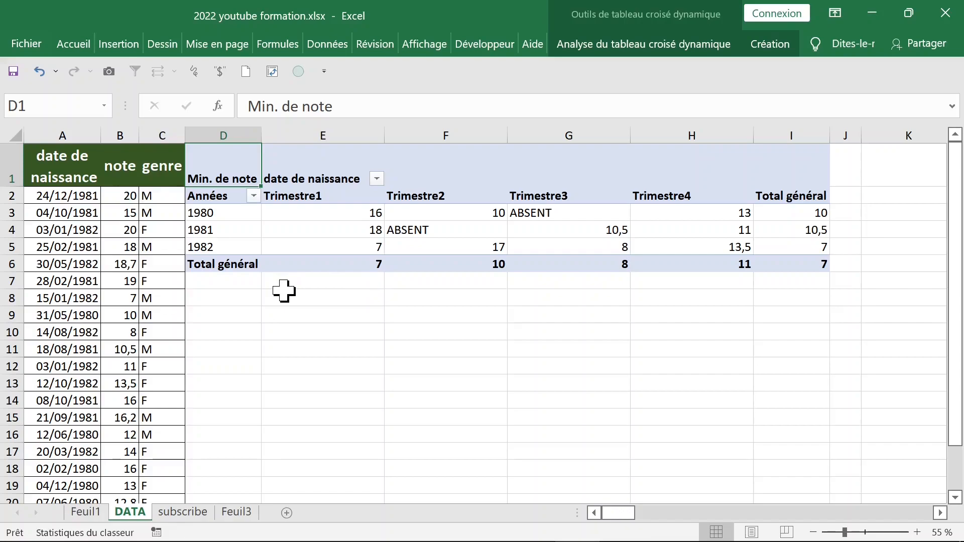
# - Create a second pivot table on a new worksheet from the source range DATA!$A$1:$C$24
pyautogui.click(93, 316)
pyautogui.click(85, 226)
pyautogui.click(140, 48)
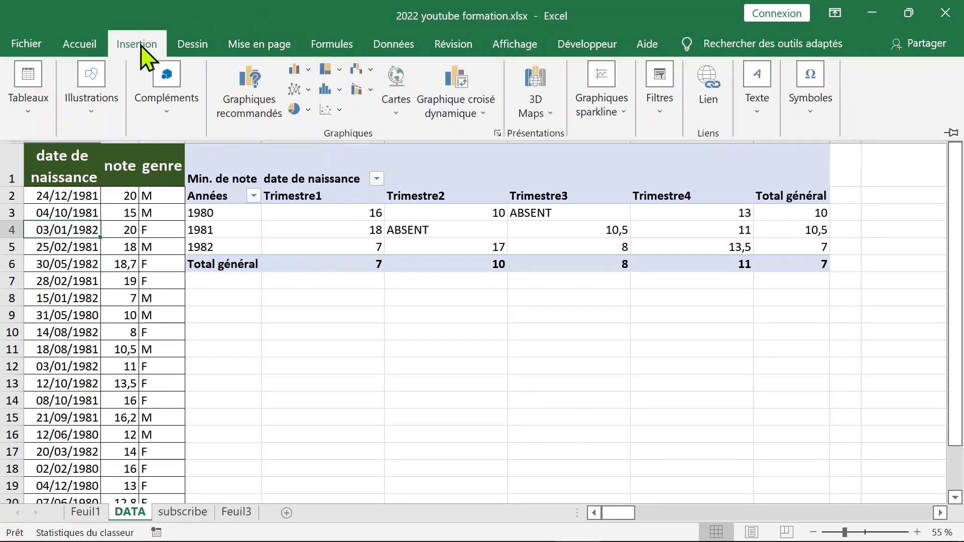
pyautogui.click(38, 92)
pyautogui.click(43, 153)
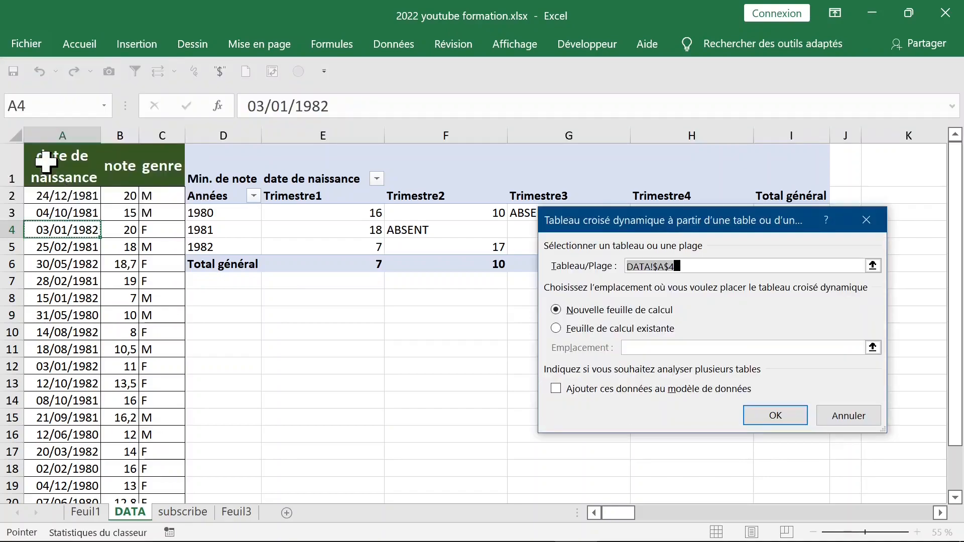
pyautogui.click(775, 416)
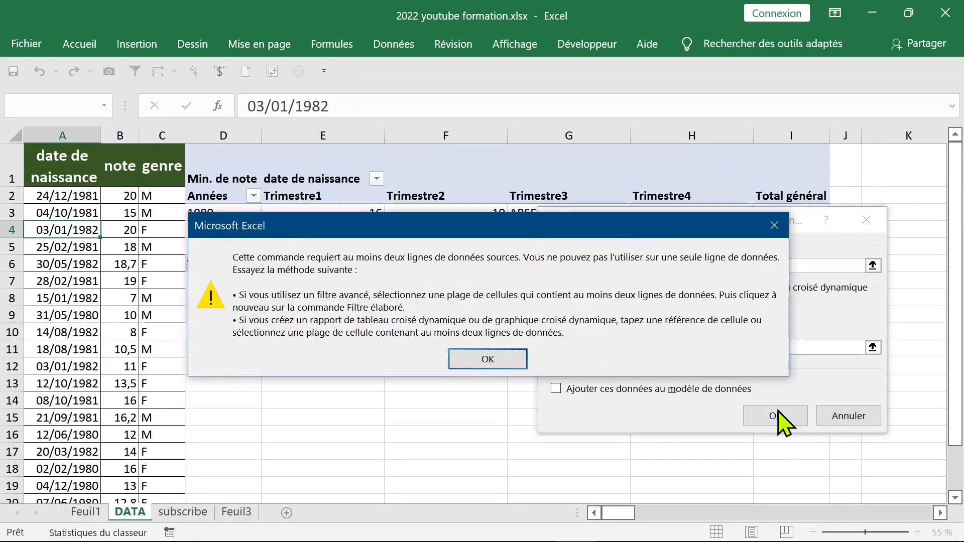
pyautogui.click(501, 363)
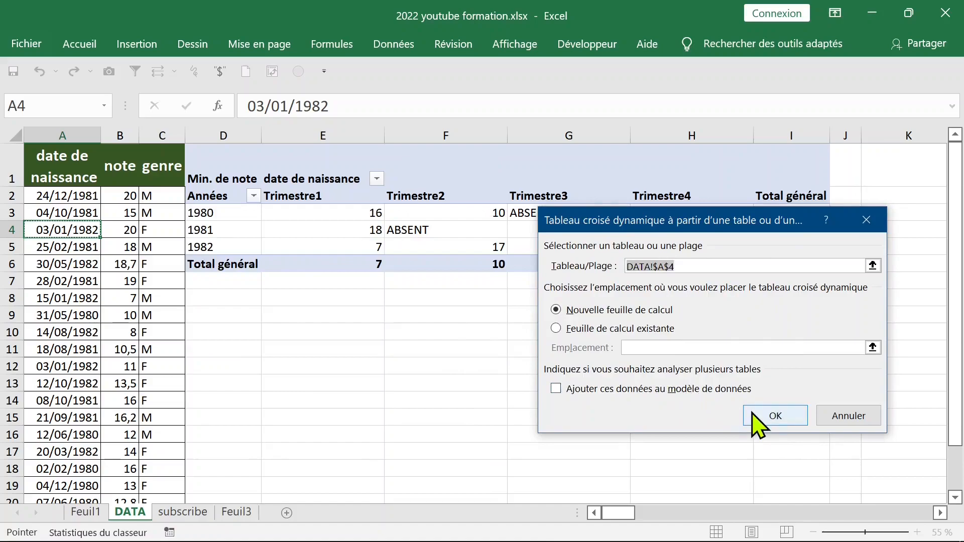
pyautogui.moveTo(50, 169); pyautogui.dragTo(160, 170)
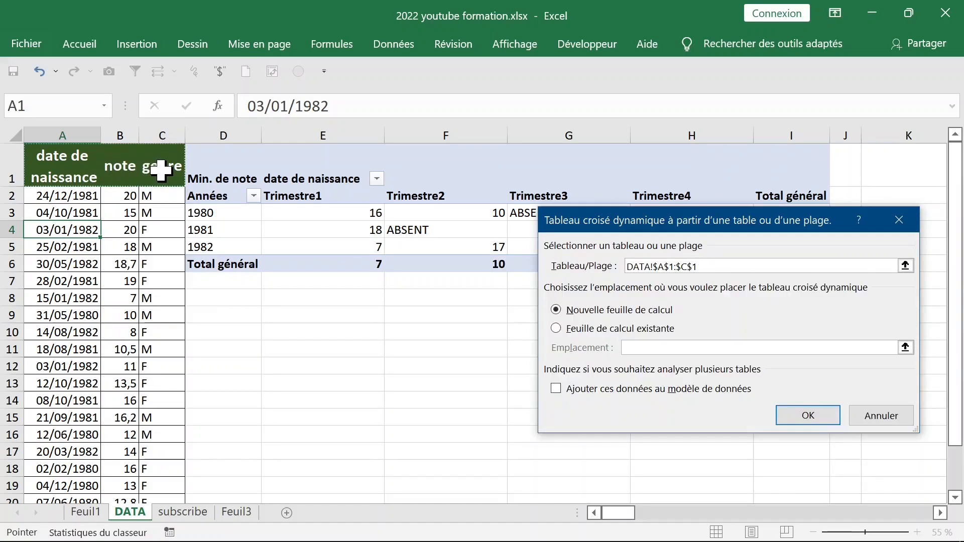
pyautogui.hotkey('ctrl', 'shift', 'Down')
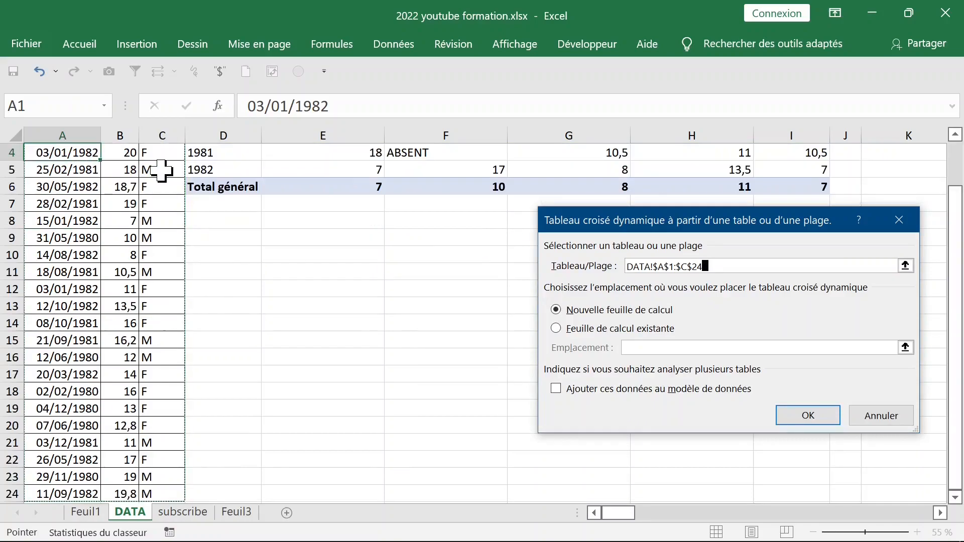
pyautogui.click(822, 420)
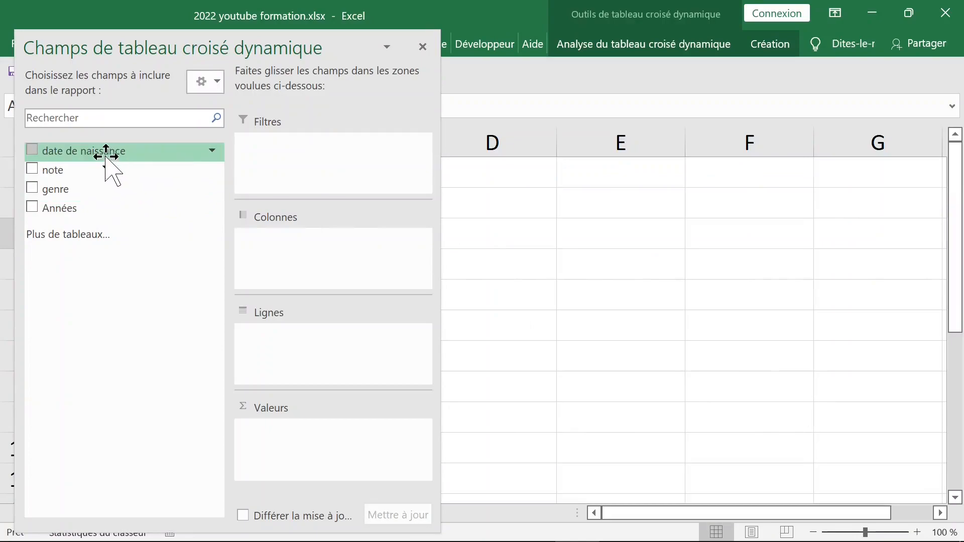
# - Place date de naissance in the new pivot table's rows and the sum of note in its values
pyautogui.moveTo(101, 153); pyautogui.dragTo(296, 342)
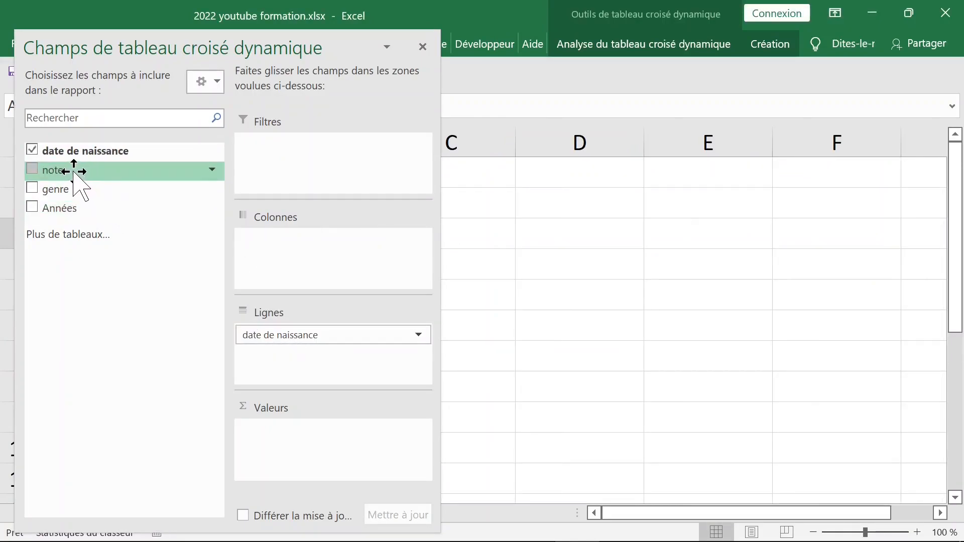
pyautogui.moveTo(74, 171); pyautogui.dragTo(292, 443)
# - Move the field list away from the new pivot table, narrow it, and select the Somme de note heading cell
pyautogui.moveTo(146, 43); pyautogui.dragTo(593, 18)
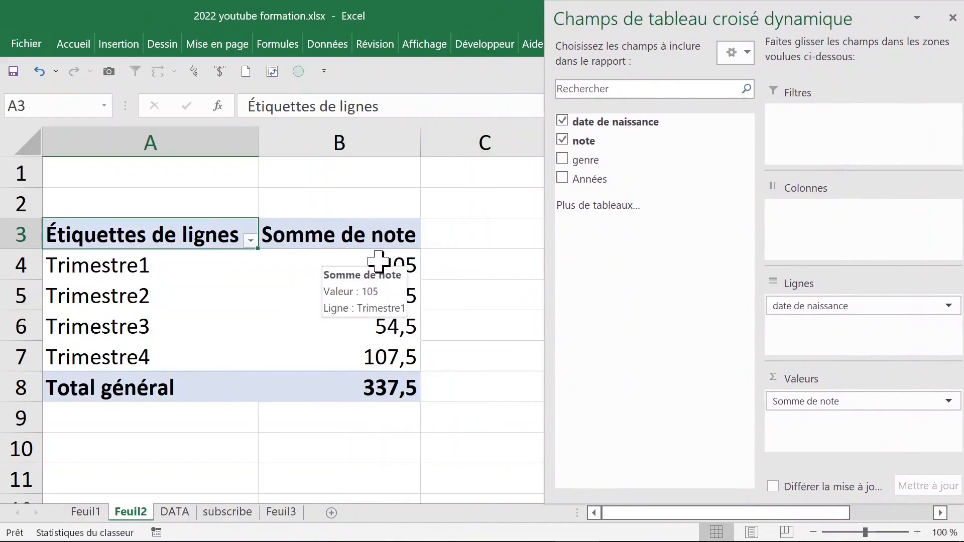
pyautogui.moveTo(545, 226); pyautogui.dragTo(720, 226)
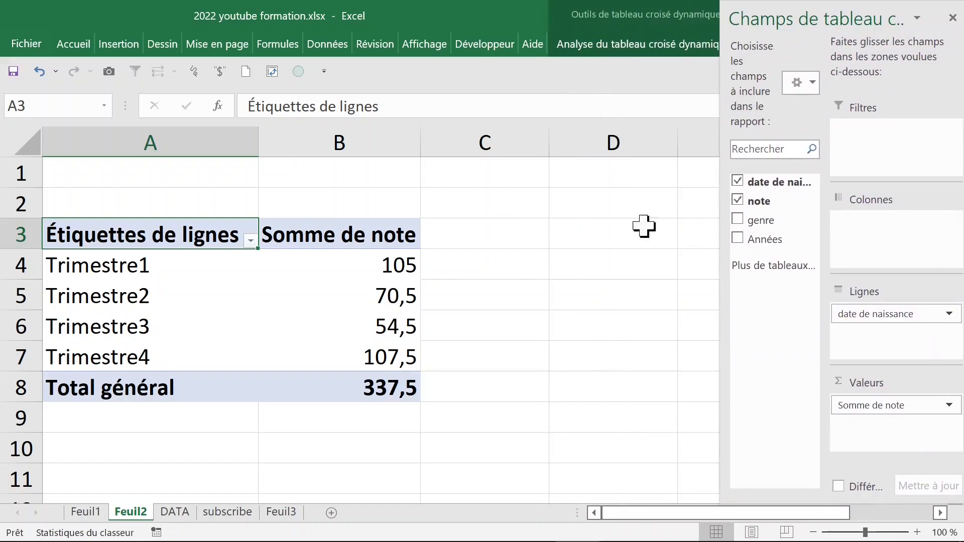
pyautogui.click(307, 241)
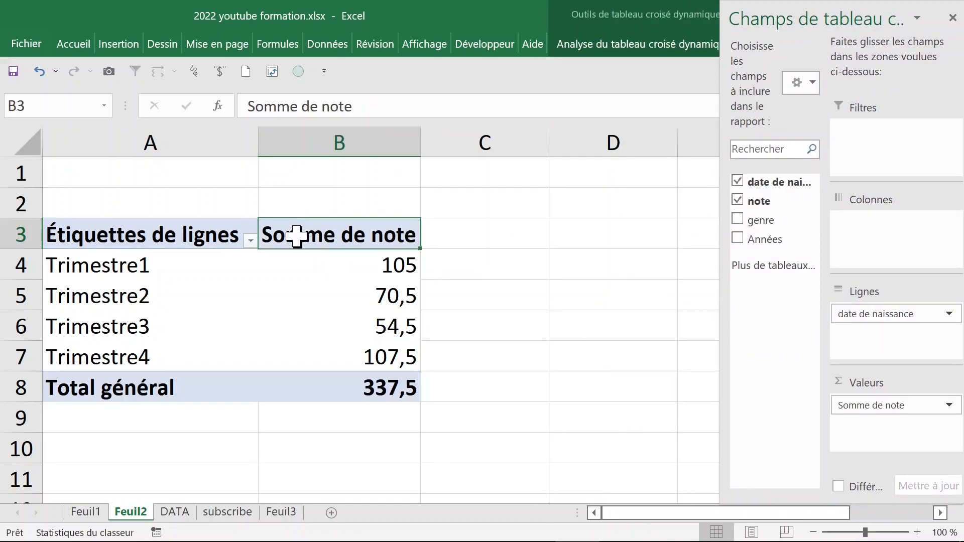
# - Change the note value field's summary calculation from sum to average (Moyenne)
pyautogui.doubleClick(296, 236)
pyautogui.click(606, 332)
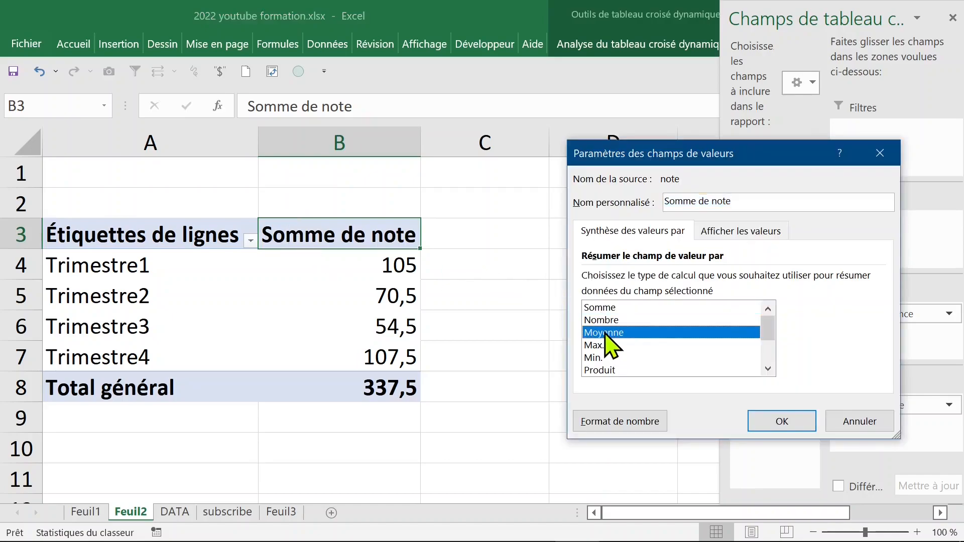
pyautogui.click(778, 423)
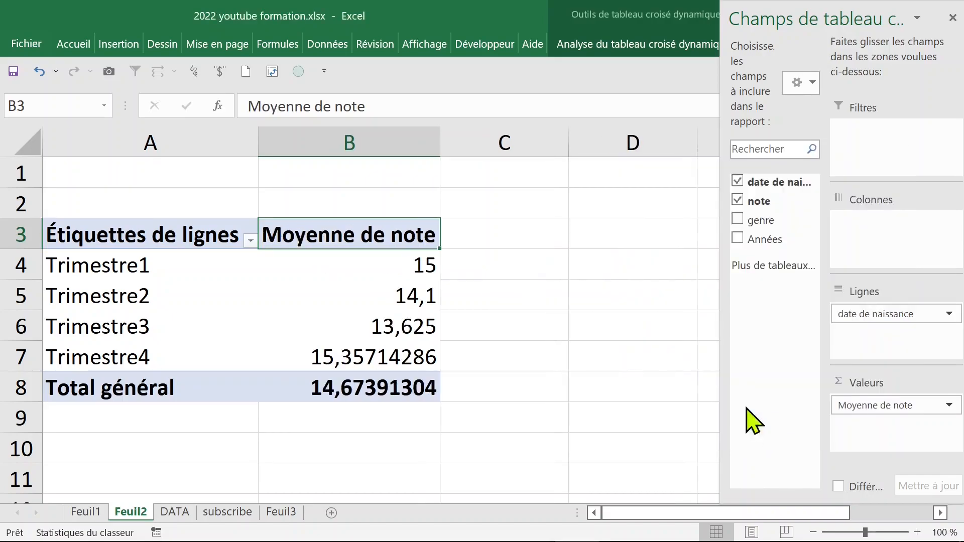
# - Format the Moyenne de note values as numbers (Nombre) with 2 decimals through the value field's number format
pyautogui.click(389, 361)
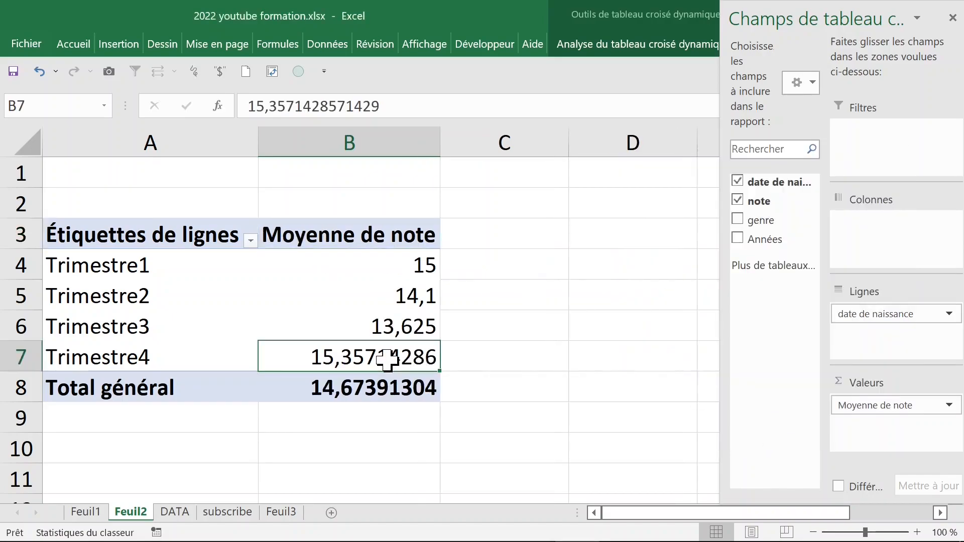
pyautogui.rightClick(353, 358)
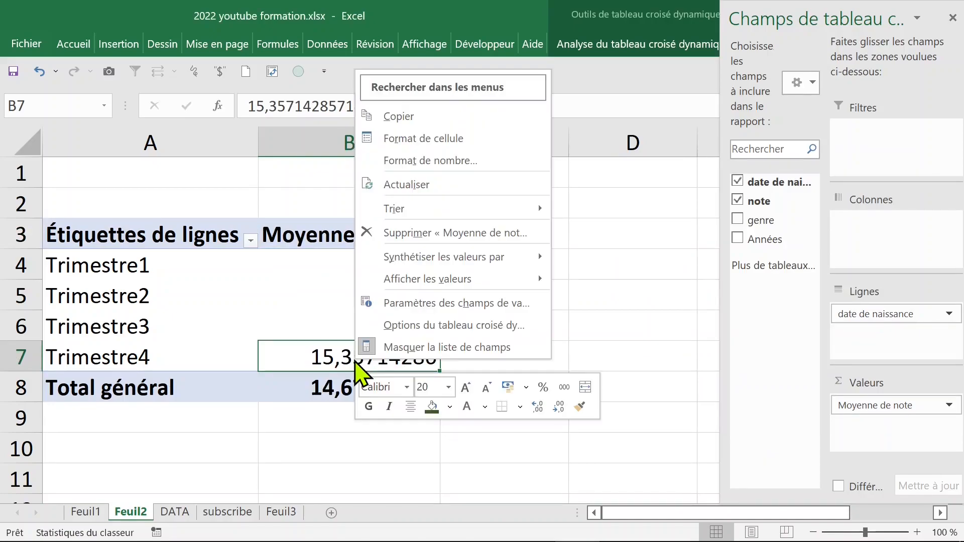
pyautogui.click(434, 162)
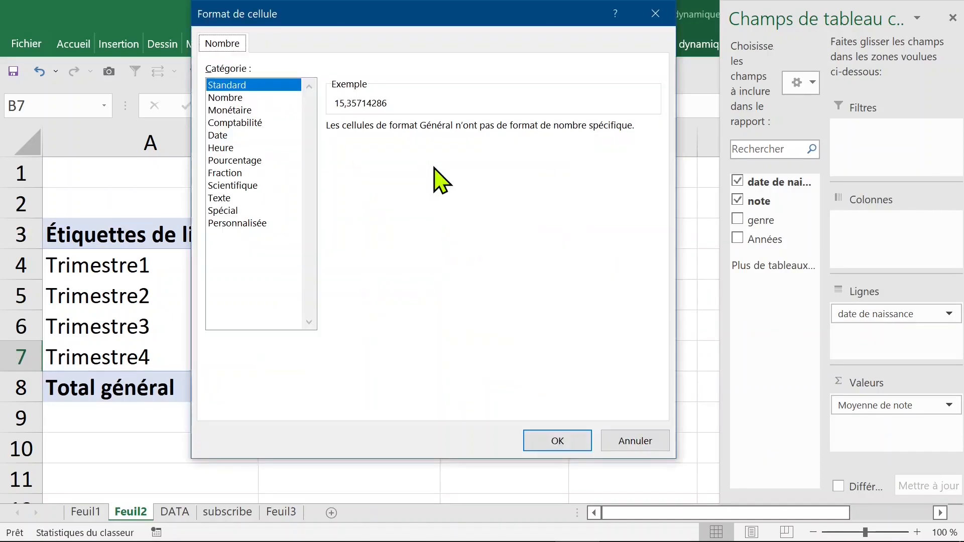
pyautogui.click(228, 98)
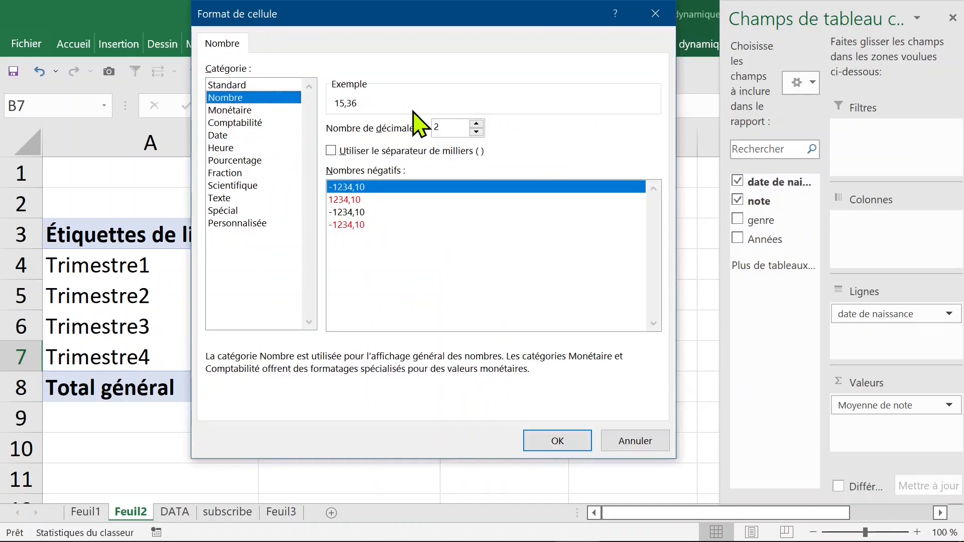
pyautogui.click(560, 442)
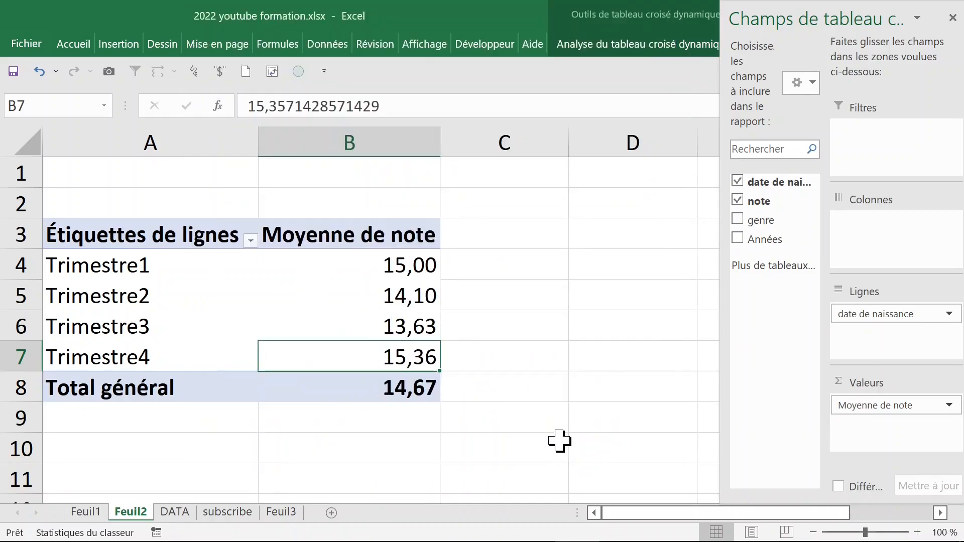
# - Try ungrouping the date de naissance quarter labels in the rows, and accept replacing the existing data
pyautogui.click(145, 267)
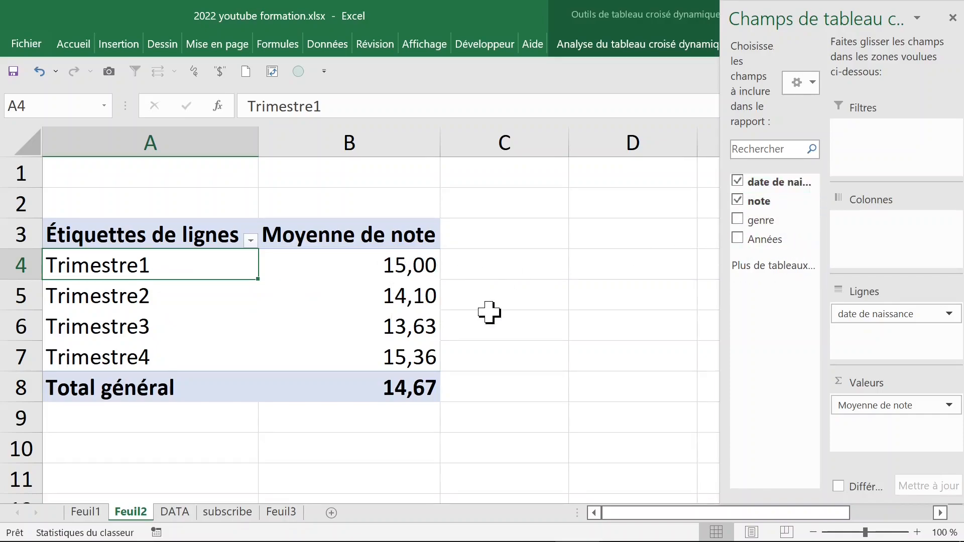
pyautogui.rightClick(151, 273)
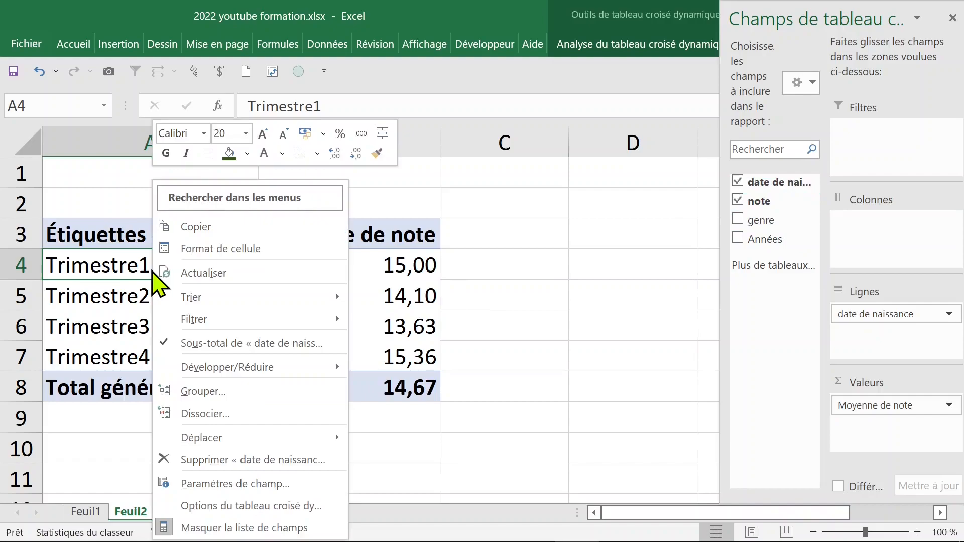
pyautogui.click(211, 413)
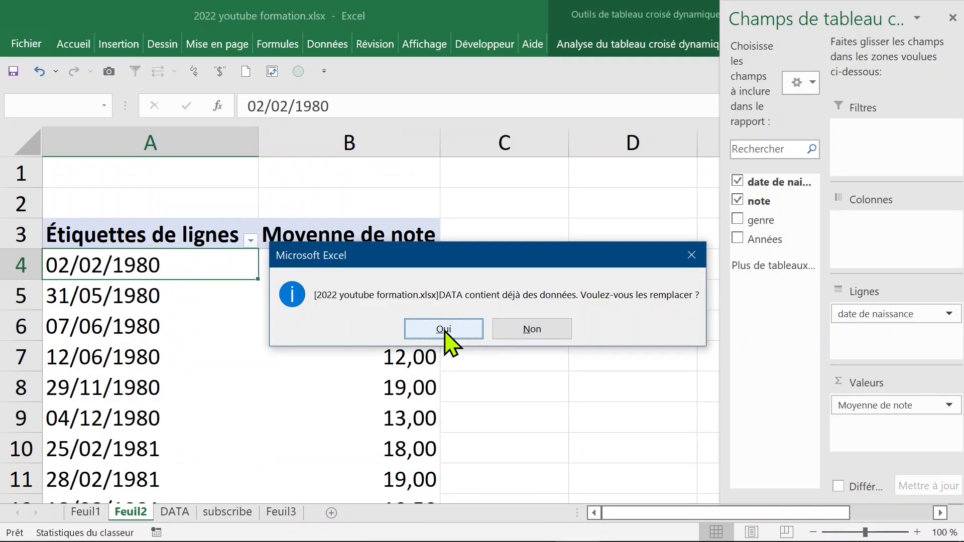
pyautogui.click(446, 330)
# - Add the Années field to the pivot table's columns and close the field list
pyautogui.moveTo(763, 239); pyautogui.dragTo(876, 250)
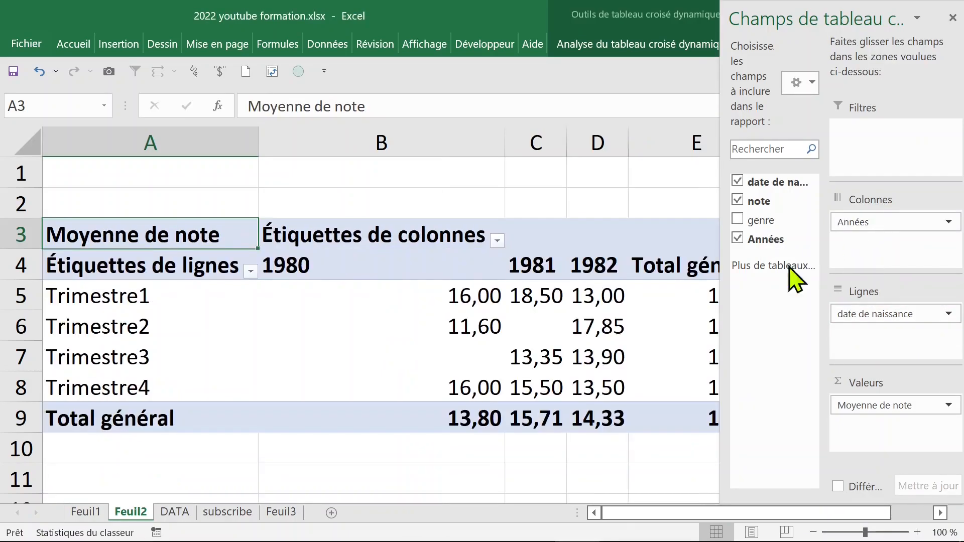
pyautogui.moveTo(444, 292)
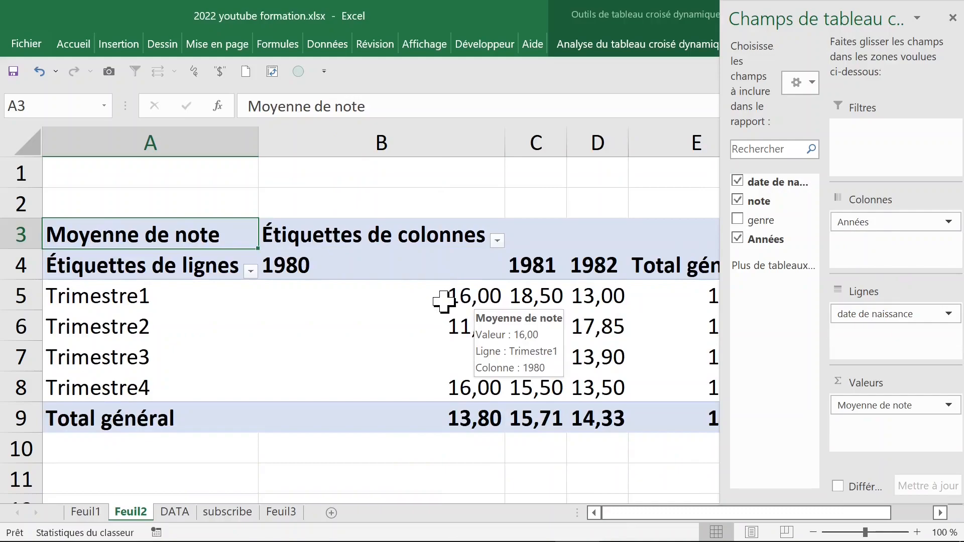
pyautogui.click(369, 321)
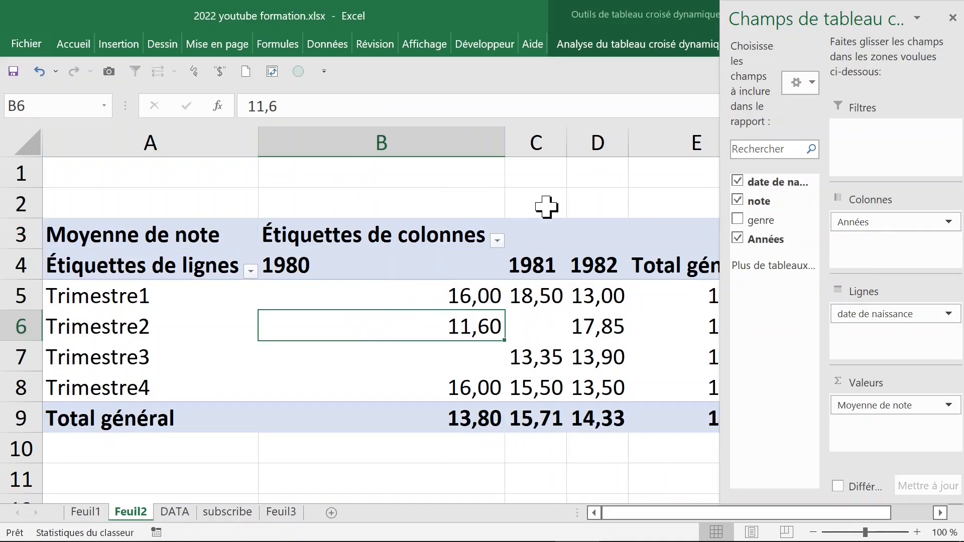
pyautogui.click(953, 18)
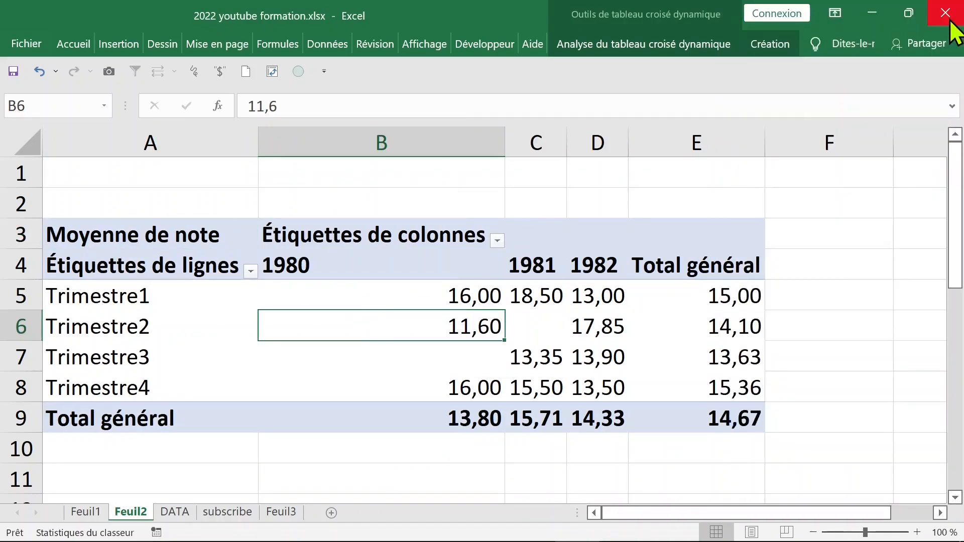
# - Switch the pivot table's report layout to tabular form
pyautogui.click(772, 45)
pyautogui.click(161, 105)
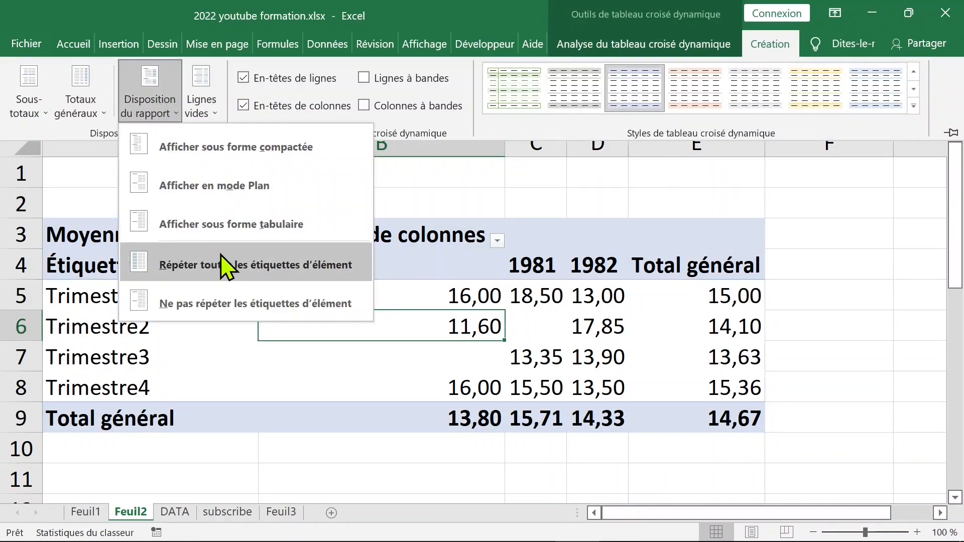
pyautogui.click(234, 254)
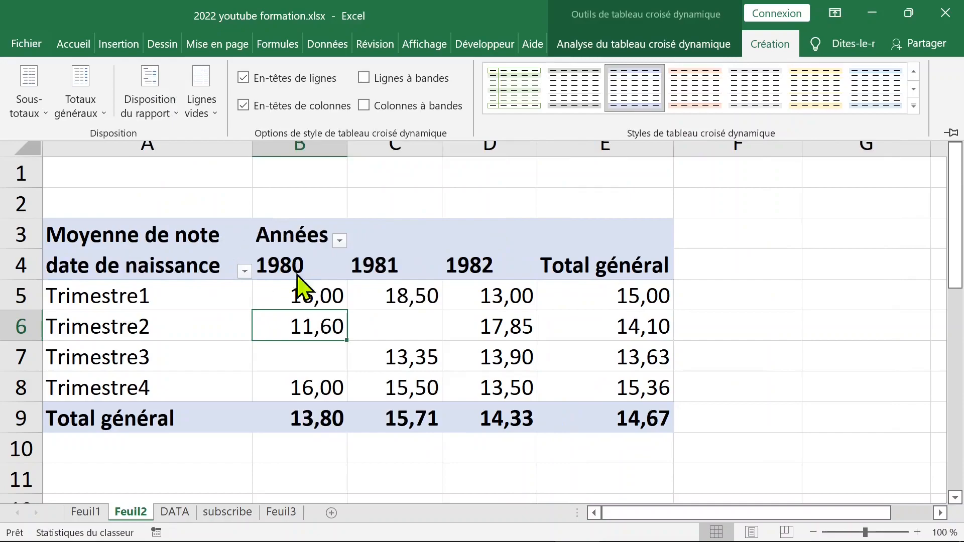
pyautogui.click(366, 286)
pyautogui.click(282, 293)
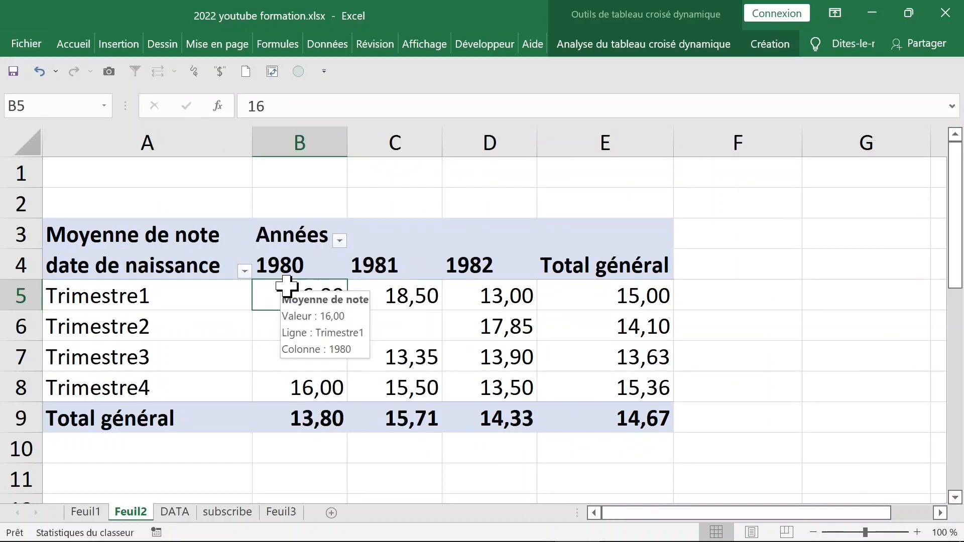
pyautogui.click(304, 262)
pyautogui.click(229, 295)
pyautogui.click(258, 318)
# - Show the field list again and move Années from the columns to the rows, above date de naissance
pyautogui.click(194, 304)
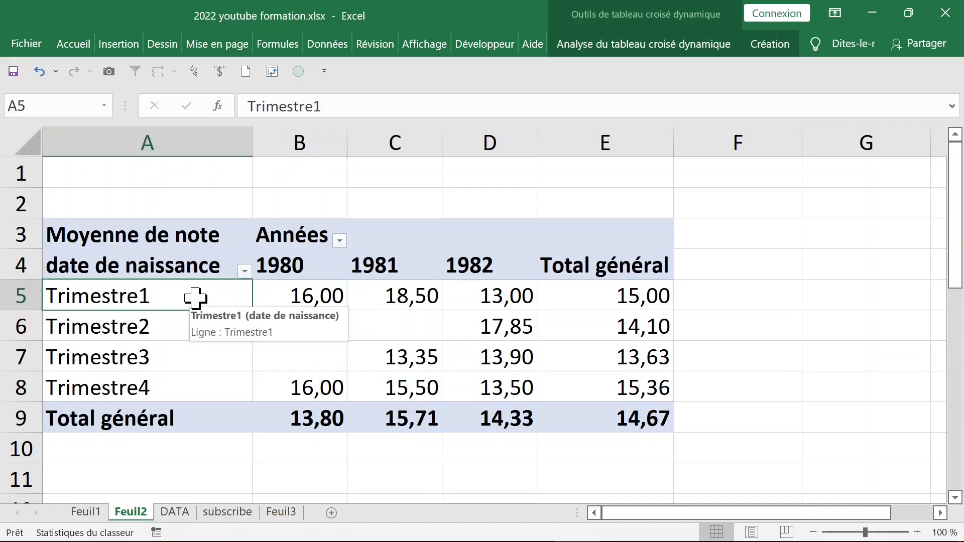
pyautogui.rightClick(194, 298)
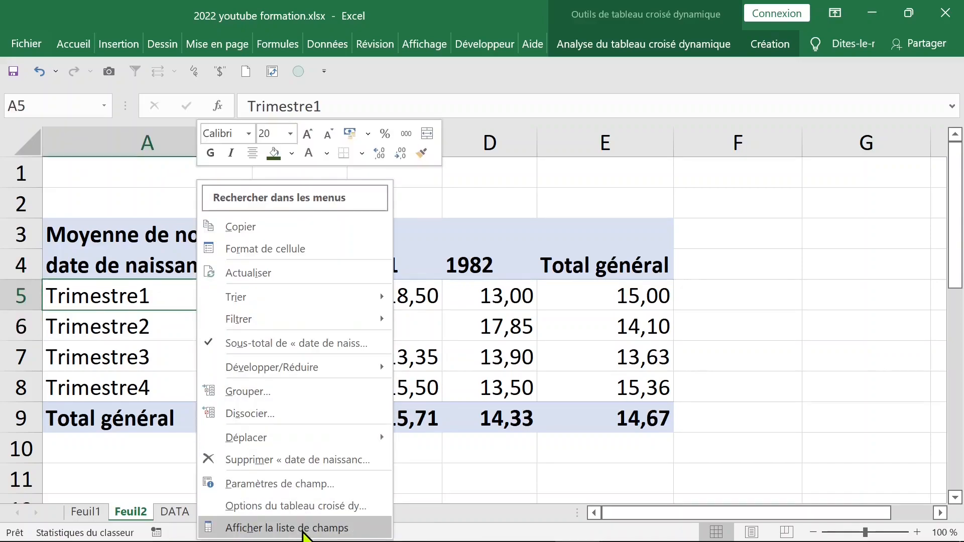
pyautogui.click(287, 528)
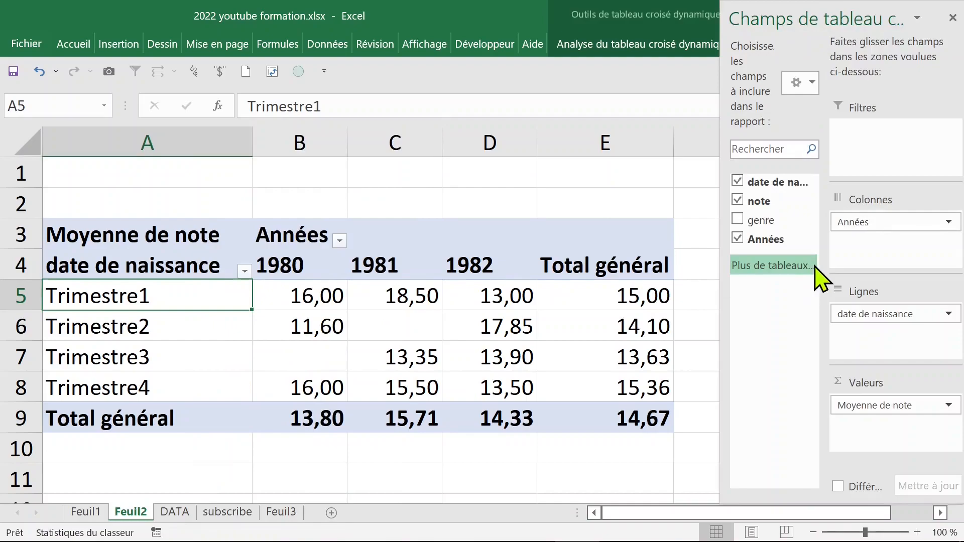
pyautogui.moveTo(885, 221); pyautogui.dragTo(885, 308)
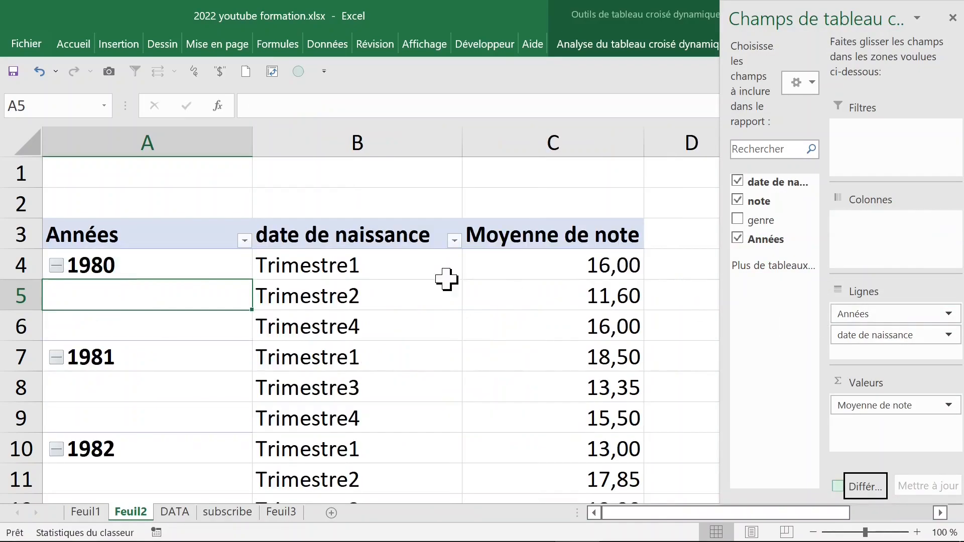
pyautogui.click(377, 175)
pyautogui.scroll(-1, 549, 275)
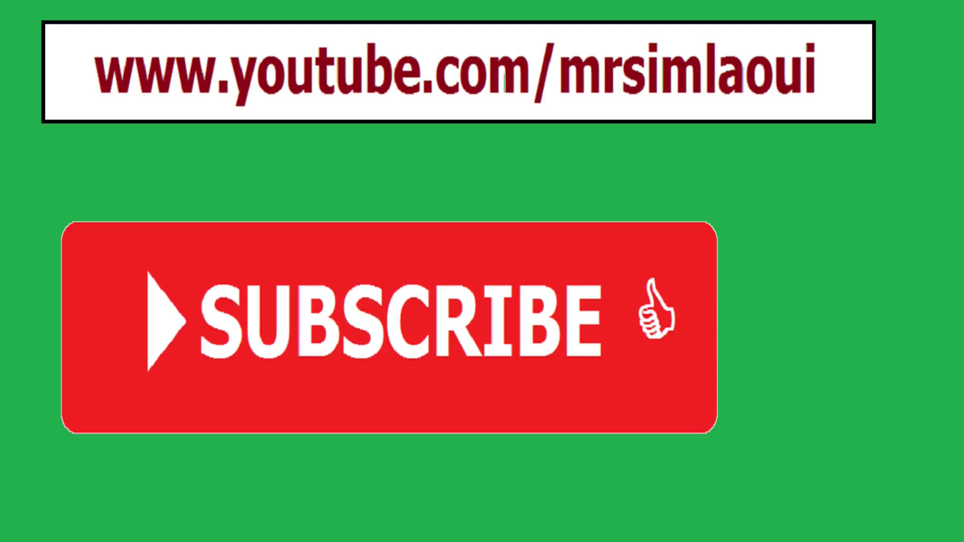